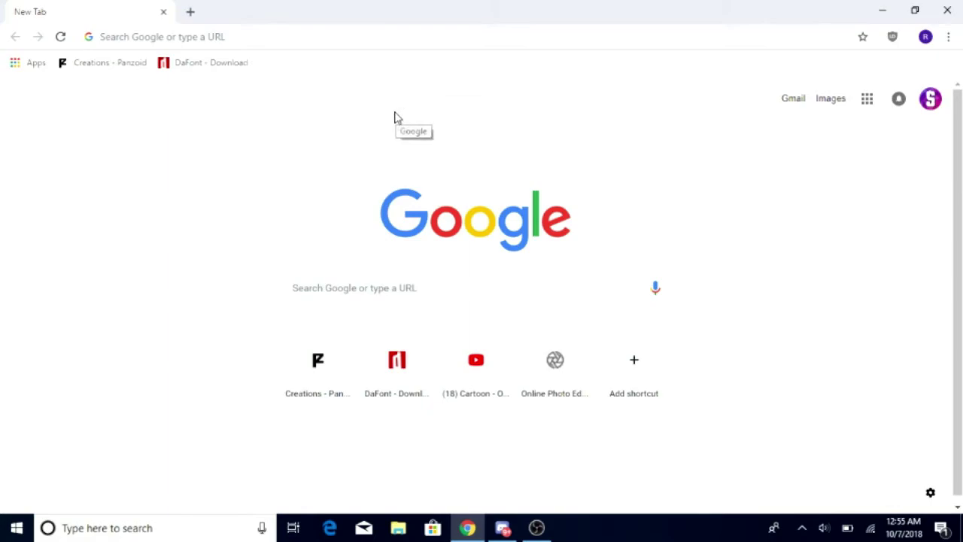
# Load panzoid.com in the new Chrome tab, trimming off the autocompleted /creations suffix.
pyautogui.click(129, 40)
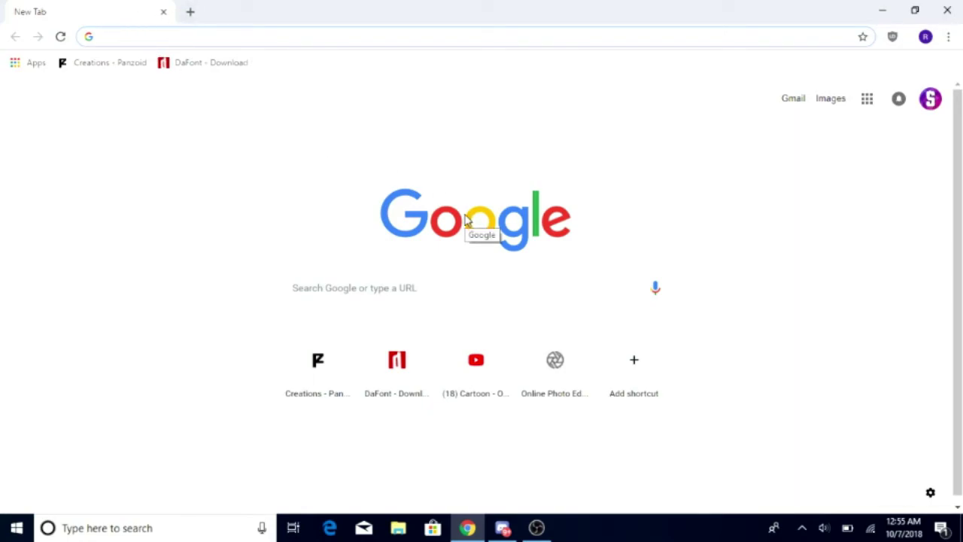
pyautogui.write('pan')
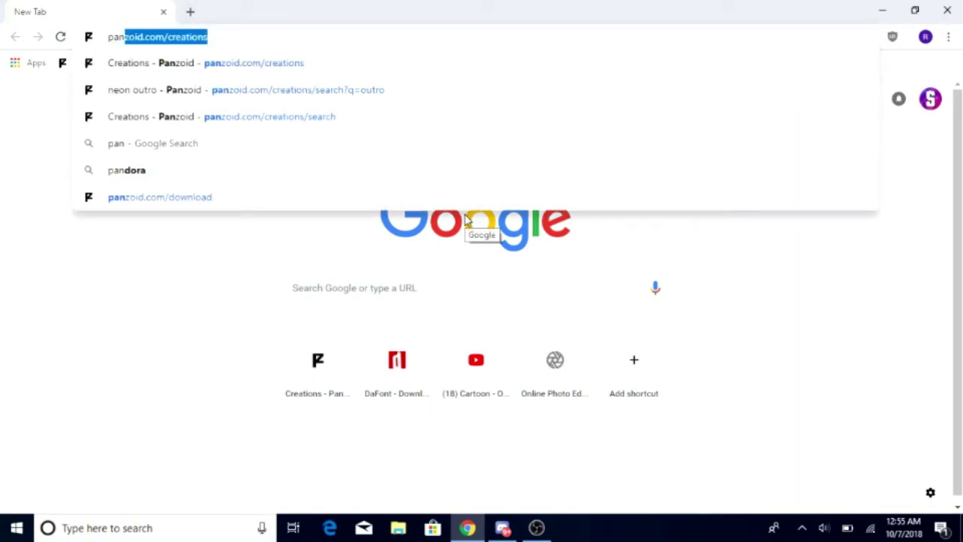
pyautogui.write('zoid.com')
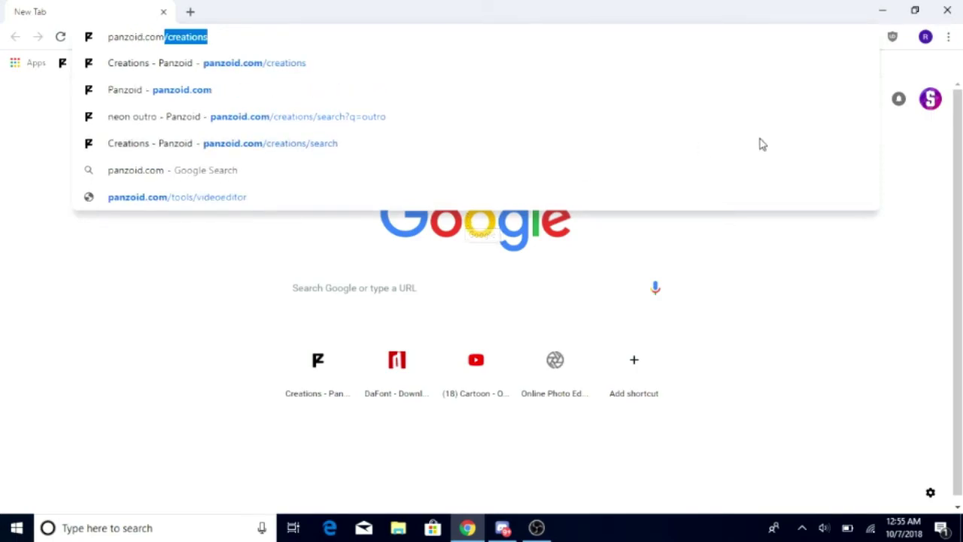
pyautogui.click(210, 39)
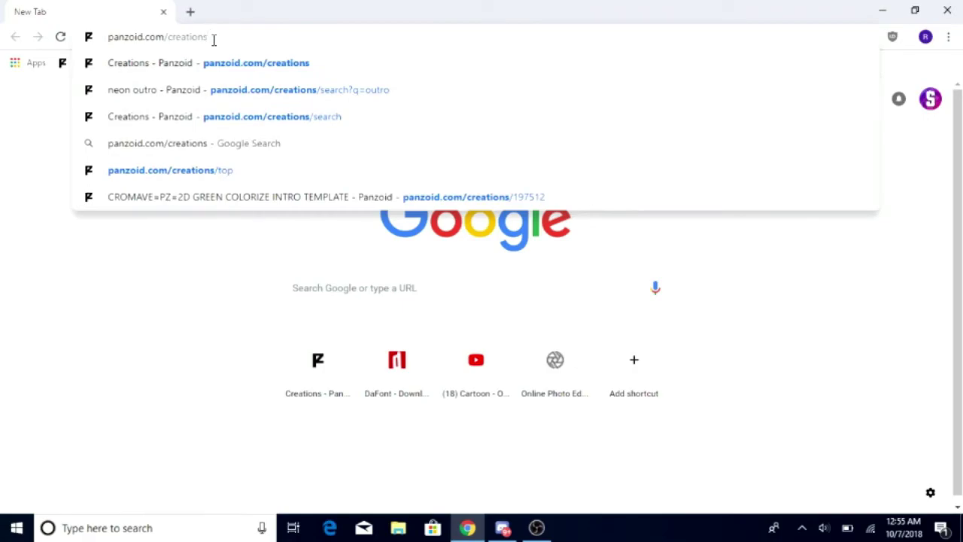
pyautogui.press('BackSpace')
pyautogui.press('BackSpace')
pyautogui.press('BackSpace')
pyautogui.press('BackSpace')
pyautogui.press('BackSpace')
pyautogui.press('BackSpace')
pyautogui.press('BackSpace')
pyautogui.press('BackSpace')
pyautogui.press('BackSpace')
pyautogui.press('BackSpace')
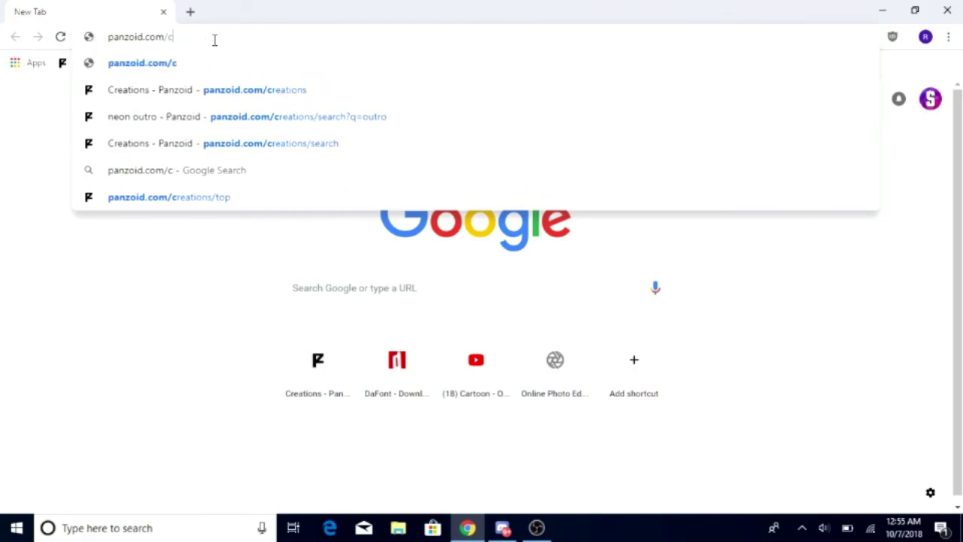
pyautogui.press('Return')
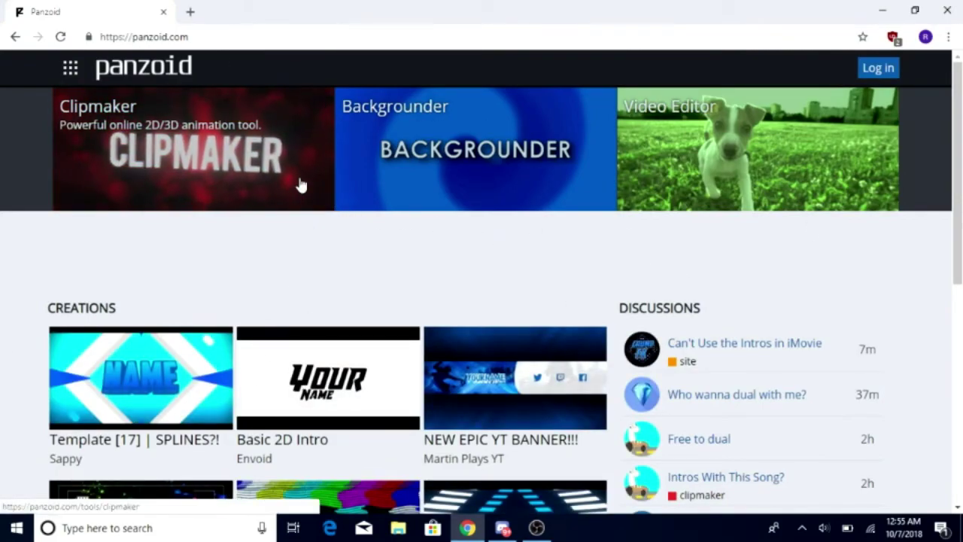
# Open the Clipmaker editor and scroll down its template list.
pyautogui.click(229, 140)
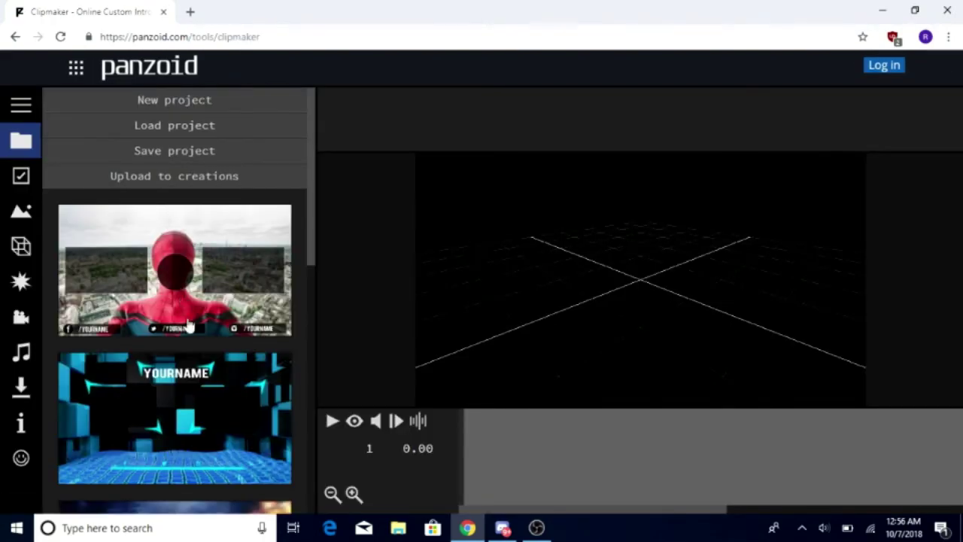
pyautogui.scroll(-6, 254, 280)
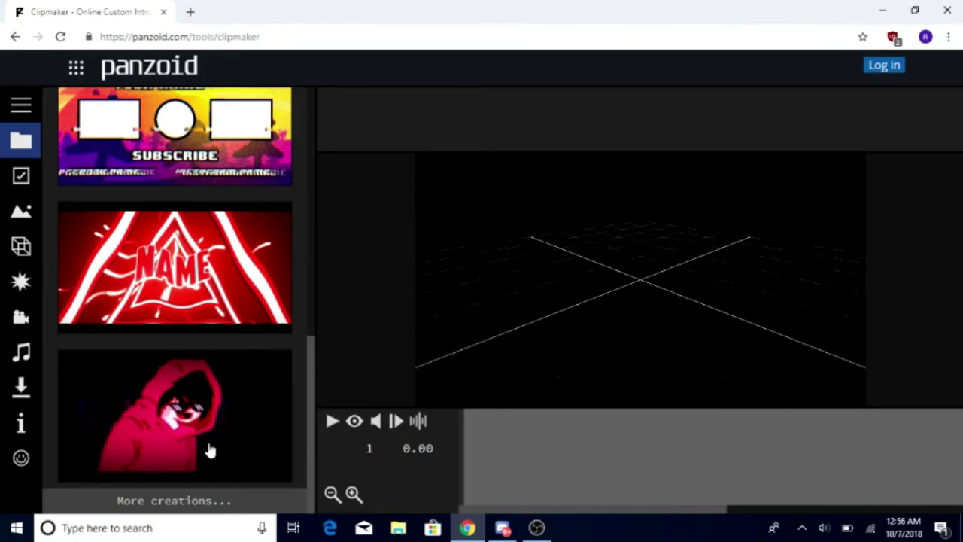
# Open the full Creations gallery and scroll through the Trending creations.
pyautogui.click(185, 500)
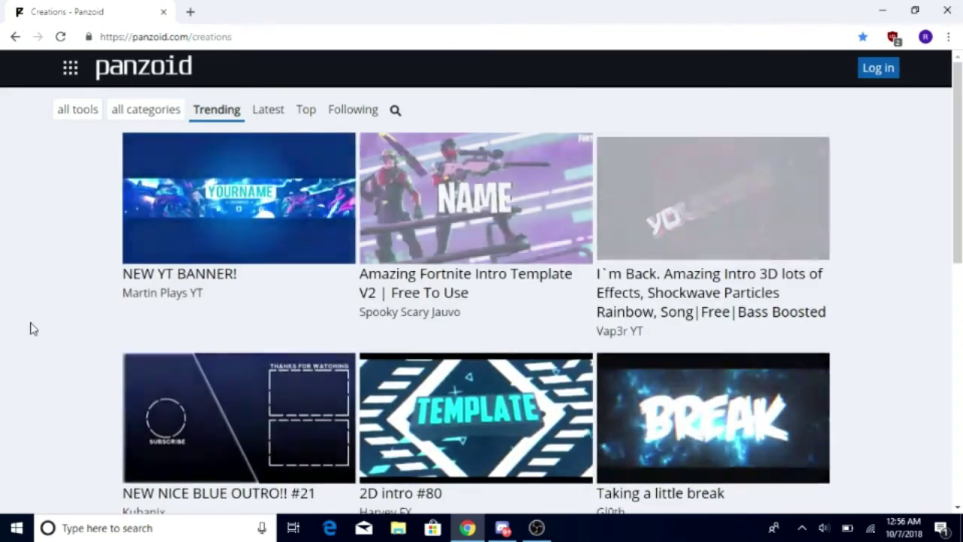
pyautogui.scroll(-2, 252, 296)
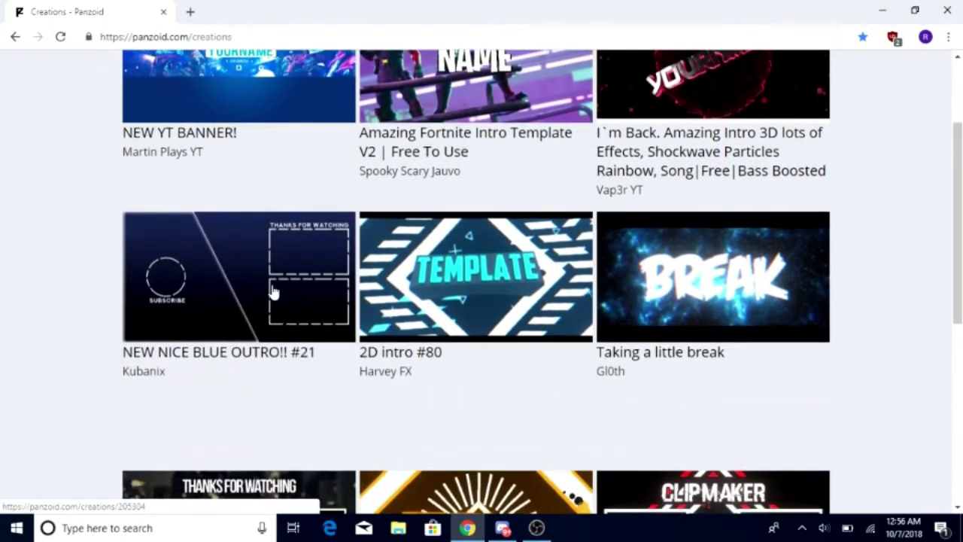
pyautogui.scroll(2, 397, 213)
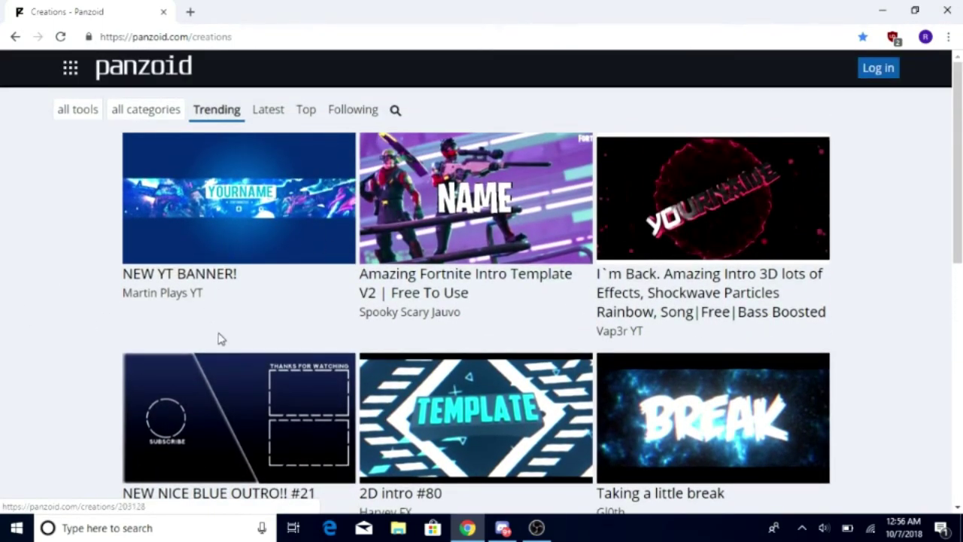
pyautogui.scroll(-5, 450, 335)
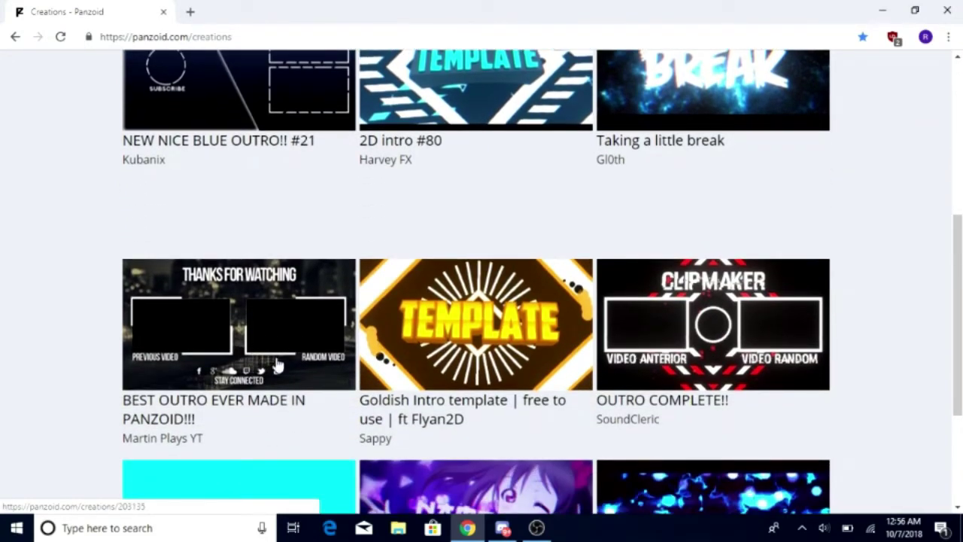
pyautogui.scroll(-3, 615, 386)
pyautogui.scroll(-1, 328, 238)
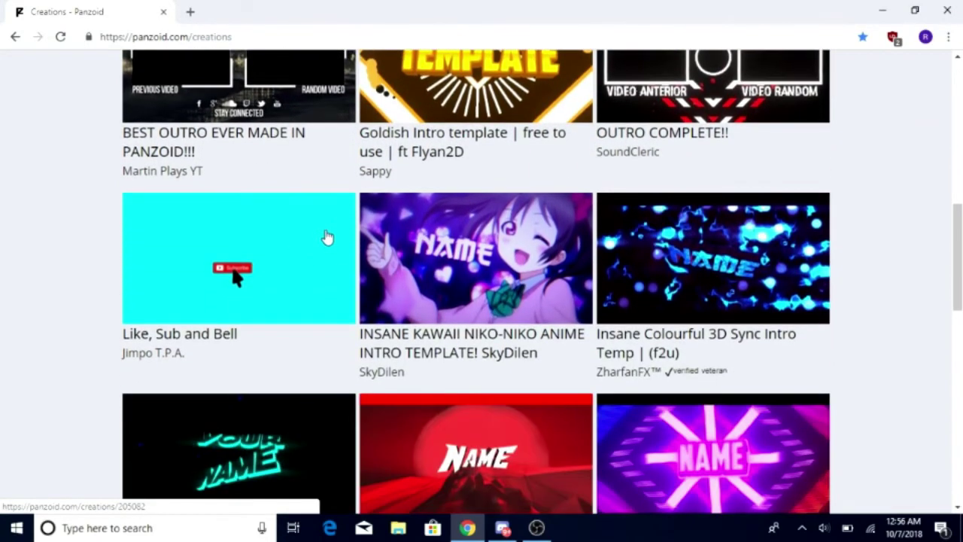
pyautogui.scroll(-6, 349, 269)
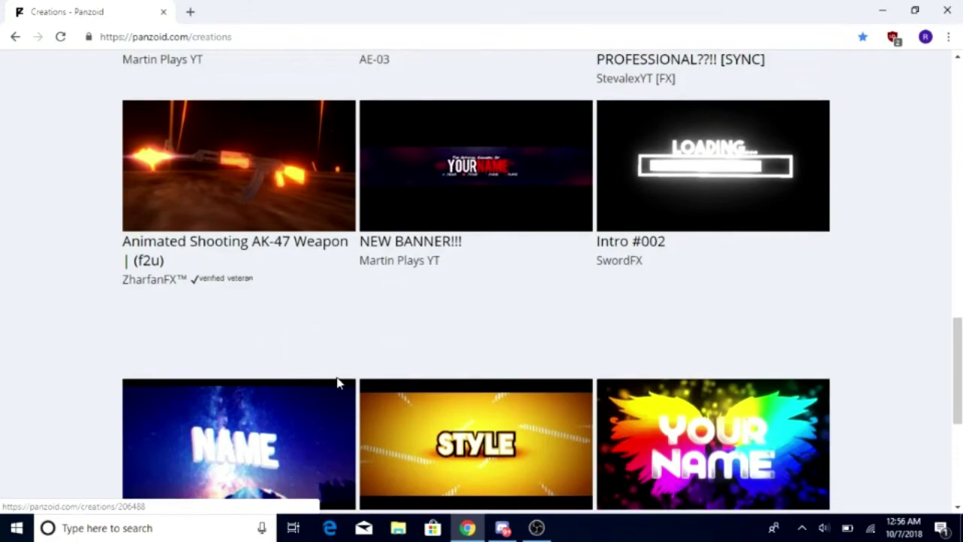
pyautogui.scroll(-7, 338, 383)
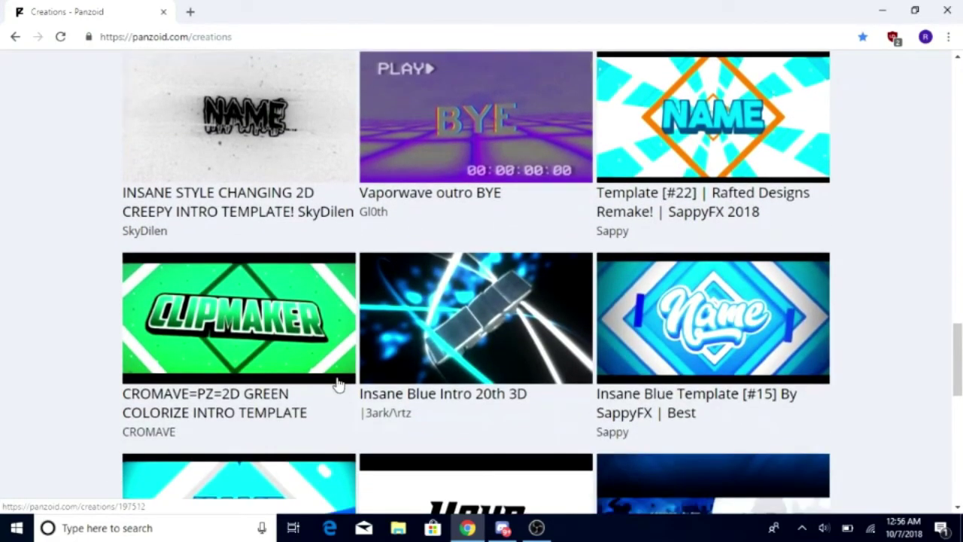
pyautogui.scroll(-3, 338, 385)
pyautogui.scroll(5, 340, 389)
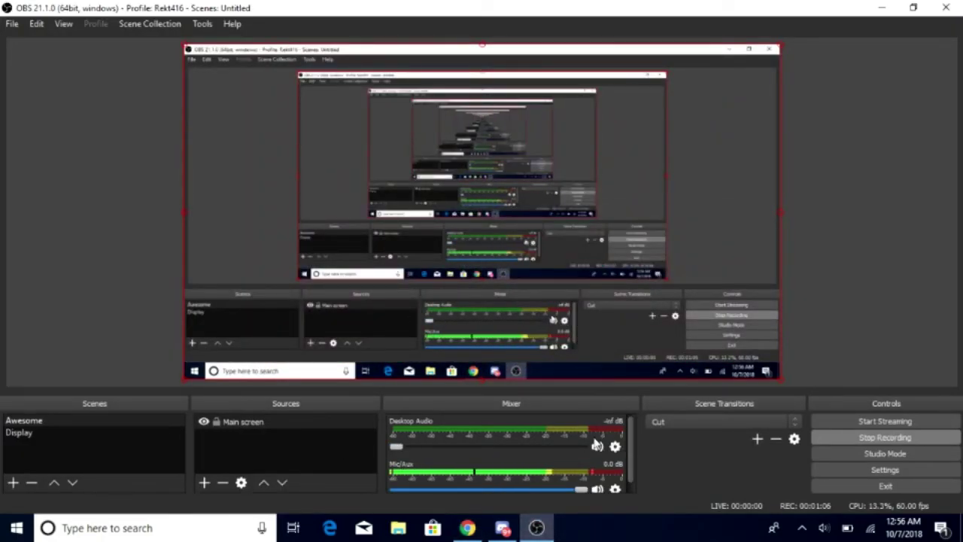
# Return to the gallery and open the green CLIPMAKER 2D intro template's page.
pyautogui.click(467, 528)
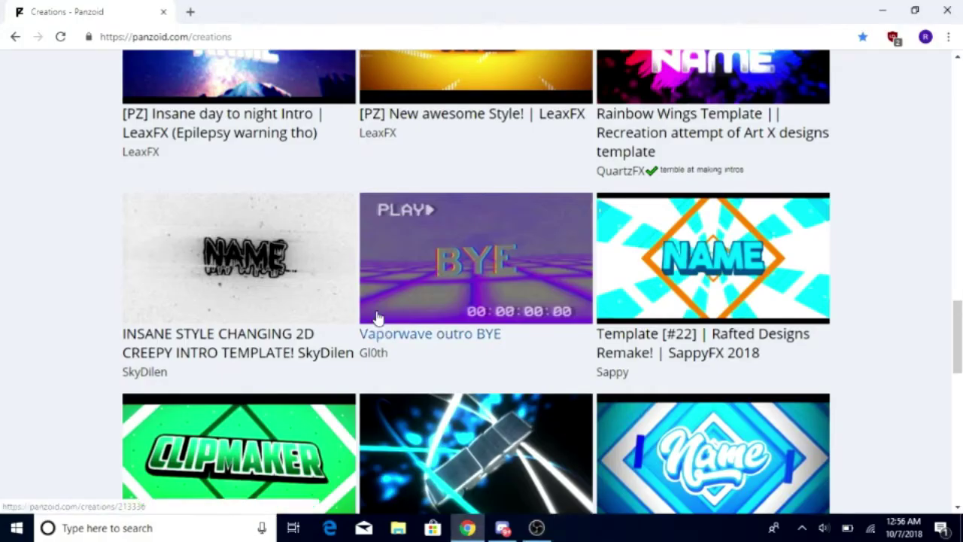
pyautogui.scroll(3, 503, 295)
pyautogui.scroll(8, 502, 295)
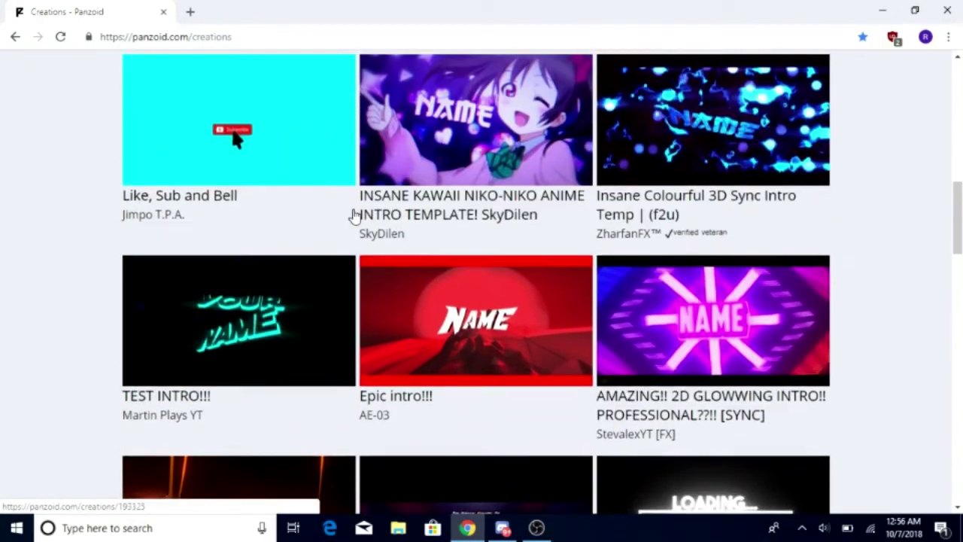
pyautogui.scroll(-12, 439, 289)
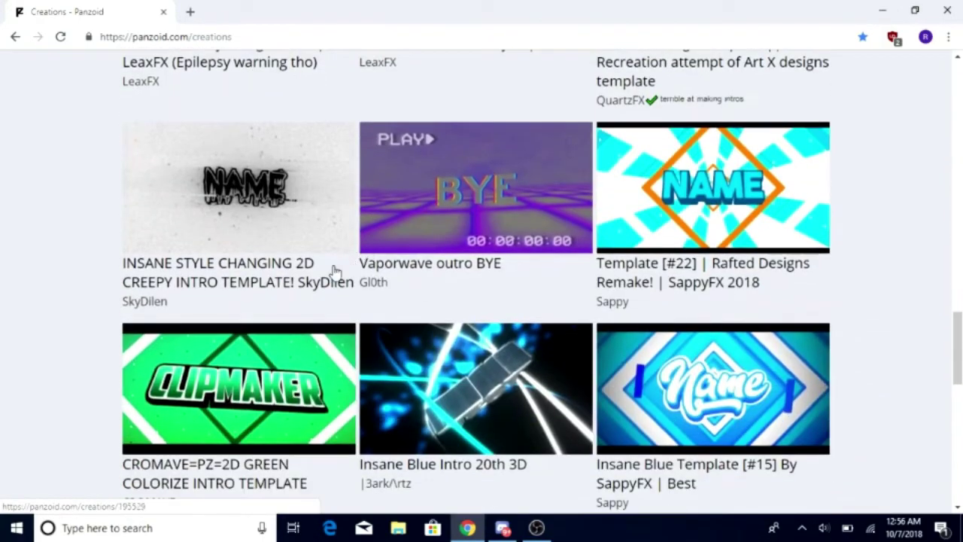
pyautogui.scroll(-2, 514, 378)
pyautogui.scroll(2, 473, 359)
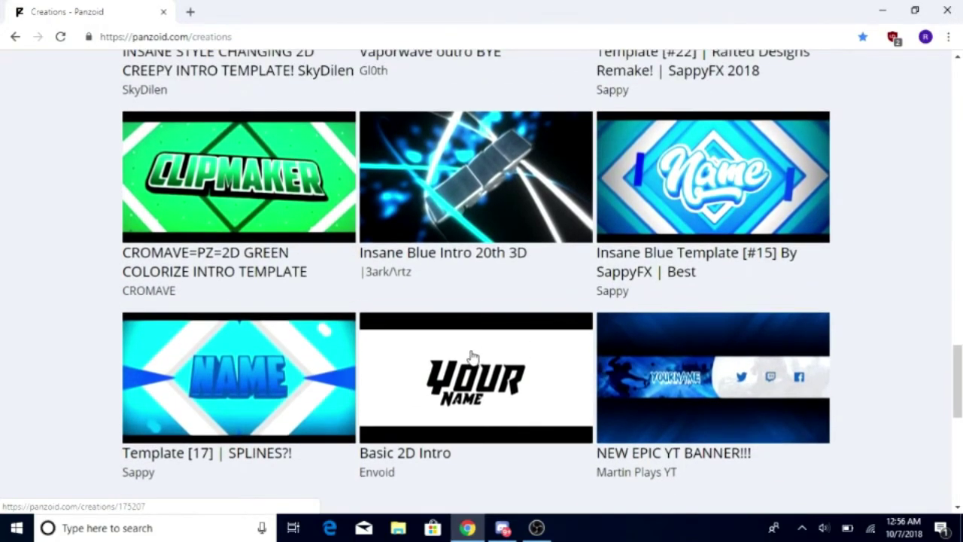
pyautogui.click(222, 252)
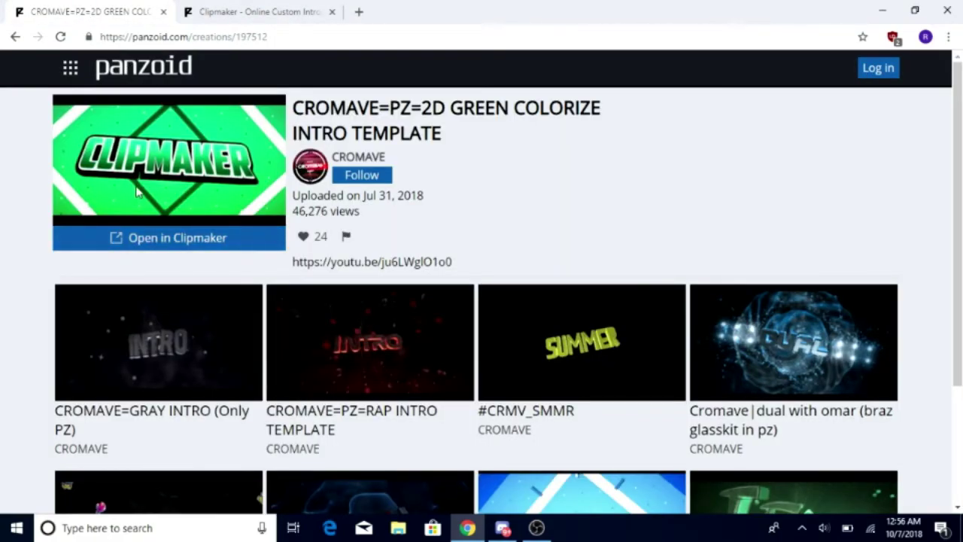
# In the new Clipmaker tab, enable full render preview, then play and pause the green intro.
pyautogui.hotkey('ctrl', 'Tab')
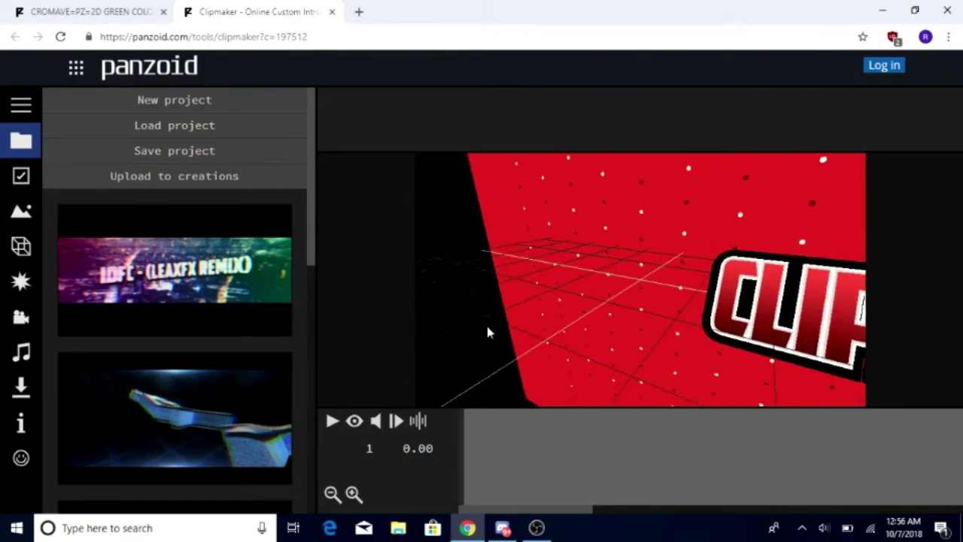
pyautogui.click(355, 423)
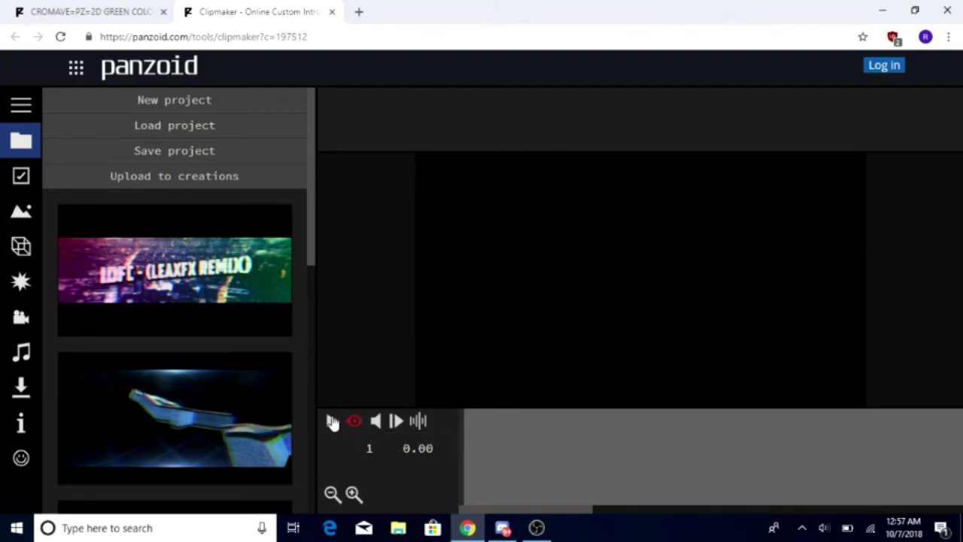
pyautogui.click(332, 423)
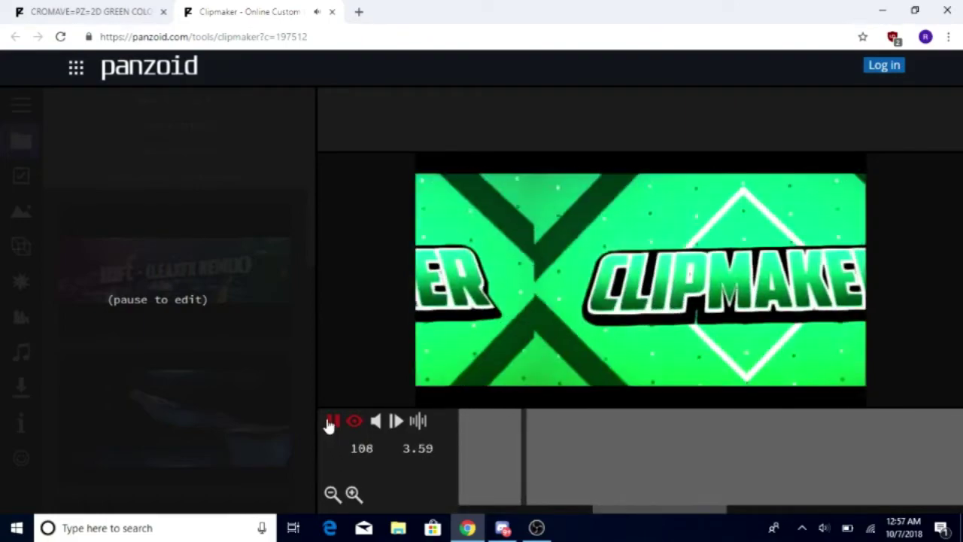
pyautogui.click(332, 422)
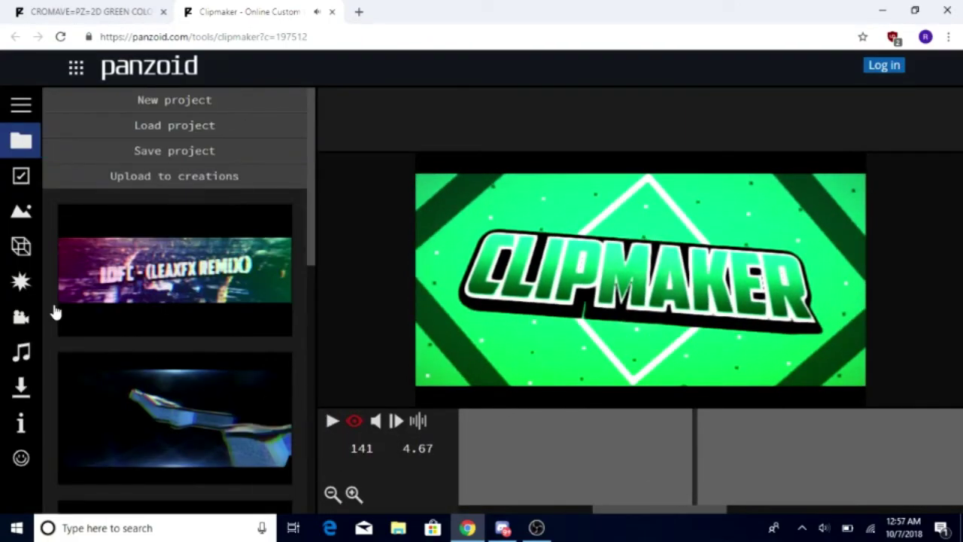
# Show the project's basic settings and play the intro preview, then stop it.
pyautogui.click(10, 190)
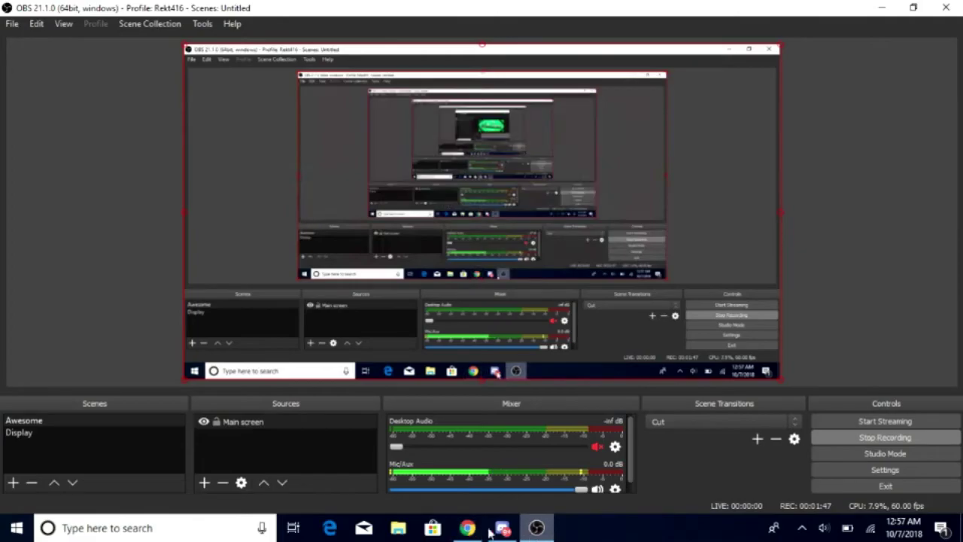
pyautogui.click(537, 528)
pyautogui.click(468, 529)
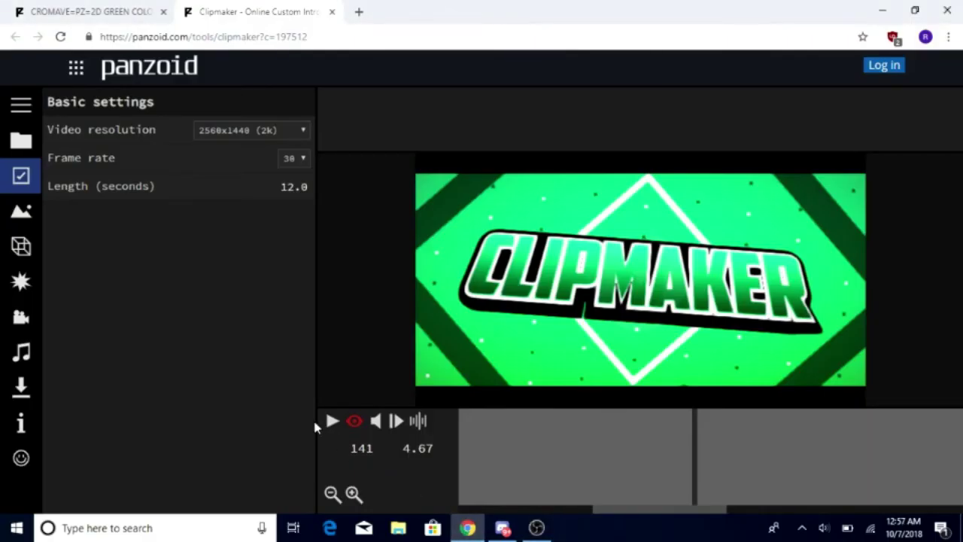
pyautogui.click(332, 422)
pyautogui.click(537, 528)
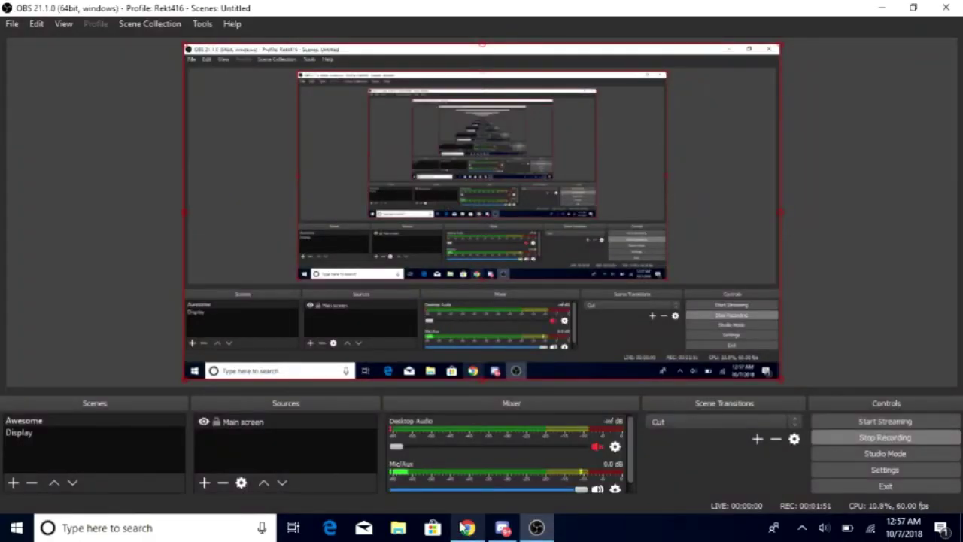
pyautogui.click(468, 527)
pyautogui.click(333, 420)
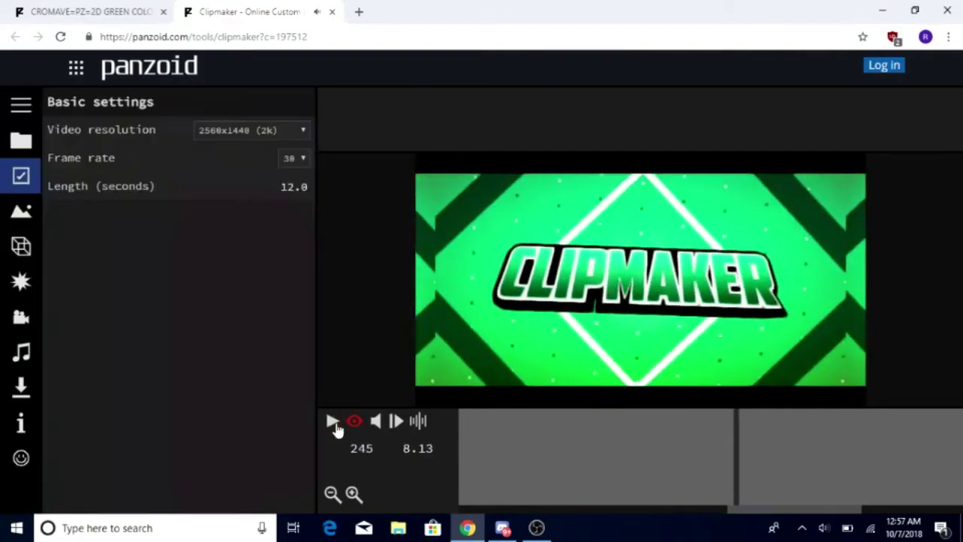
# Show the intro's object list, then switch to the template's creation page tab.
pyautogui.click(20, 216)
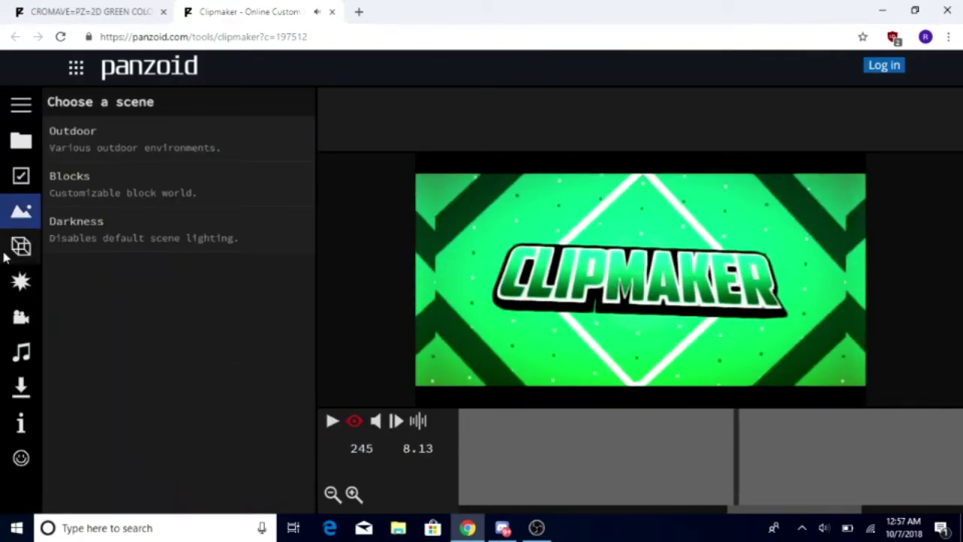
pyautogui.click(9, 248)
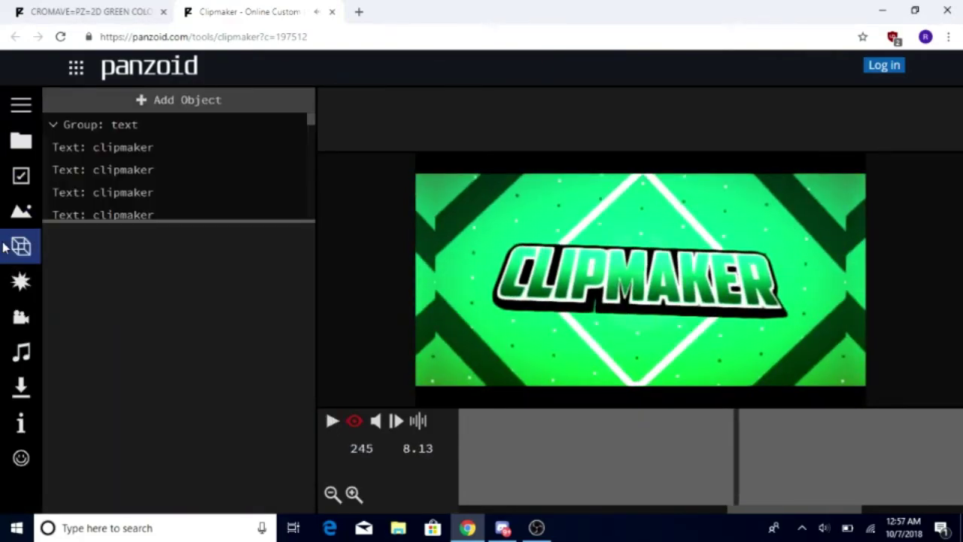
pyautogui.click(90, 11)
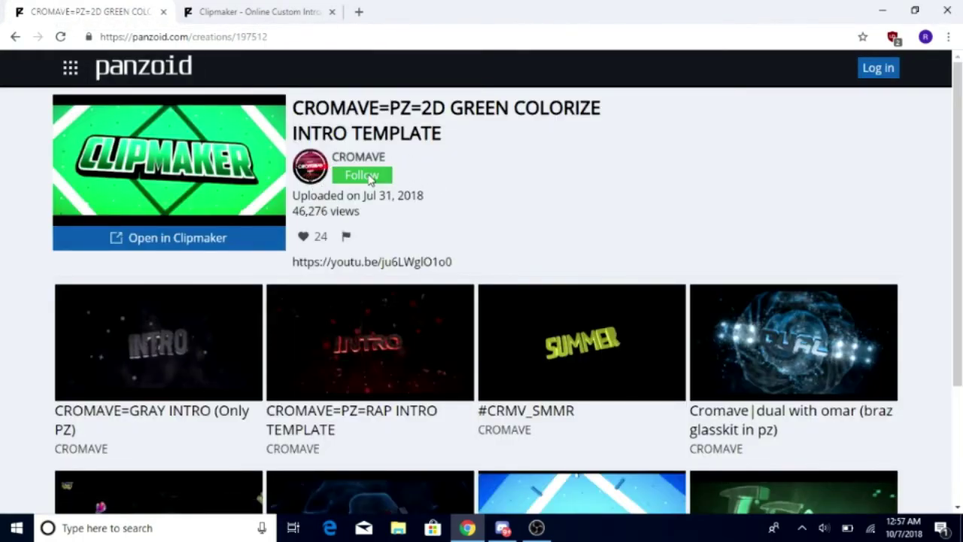
pyautogui.click(273, 9)
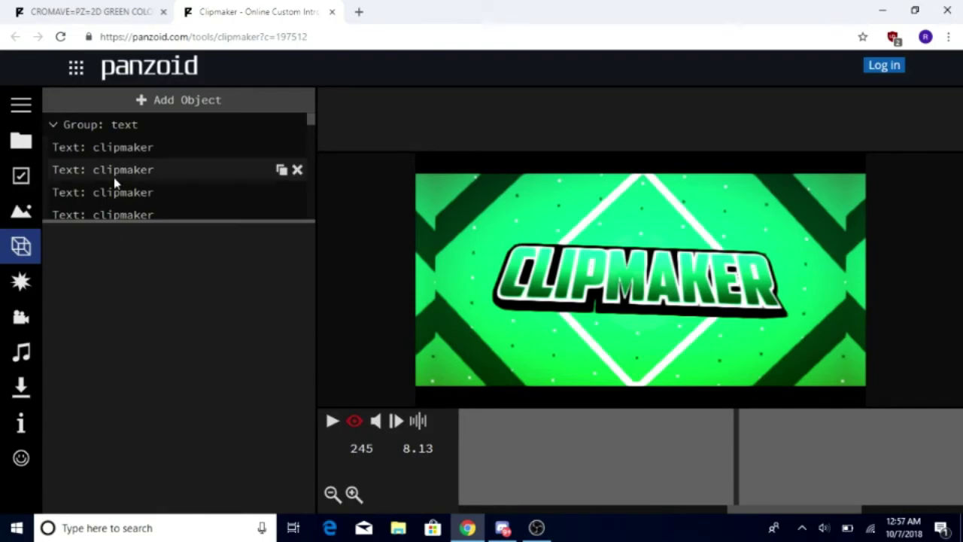
pyautogui.click(22, 213)
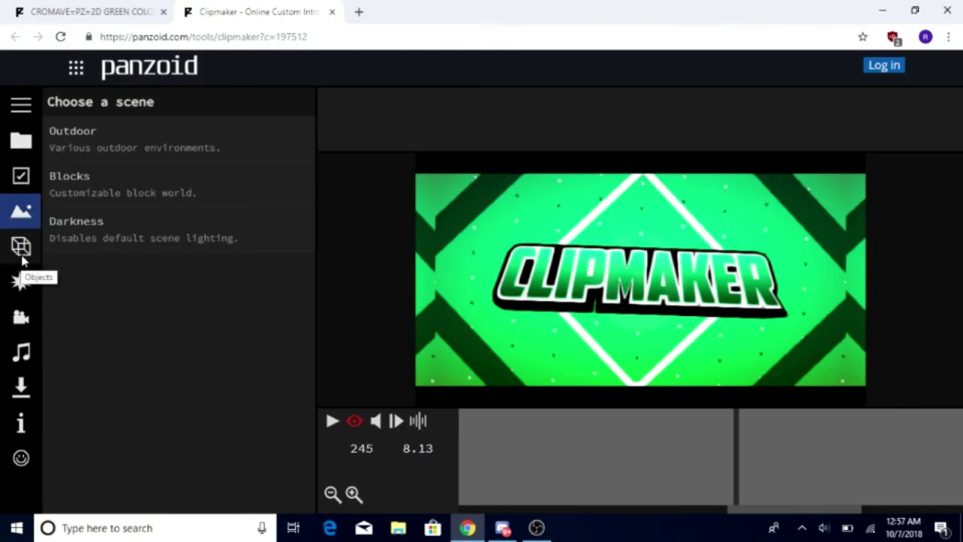
pyautogui.click(22, 248)
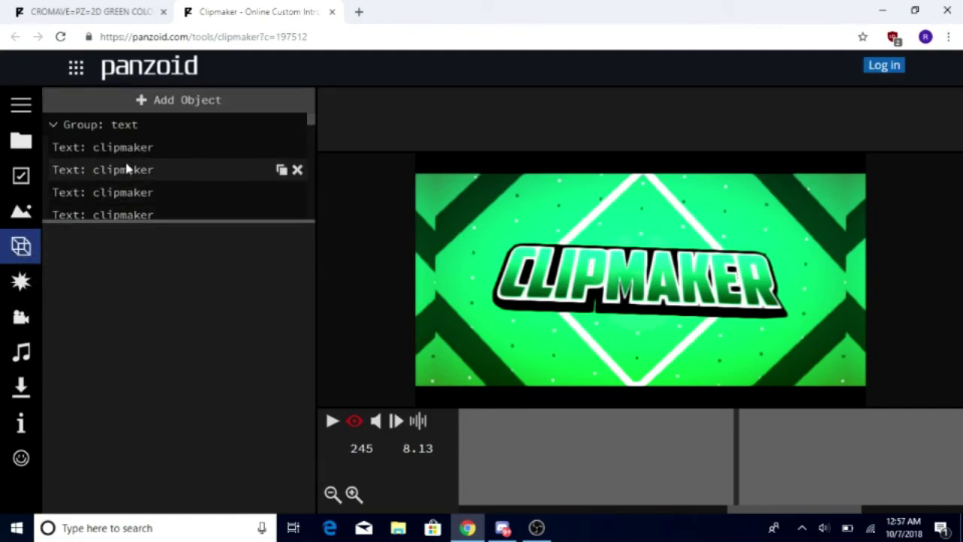
pyautogui.scroll(-5, 158, 180)
pyautogui.scroll(-1, 165, 181)
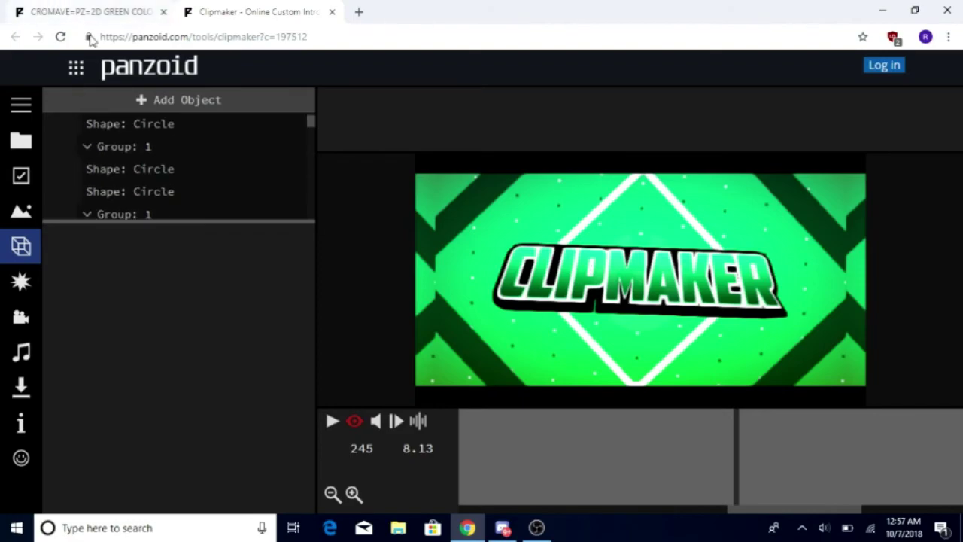
pyautogui.scroll(5, 193, 167)
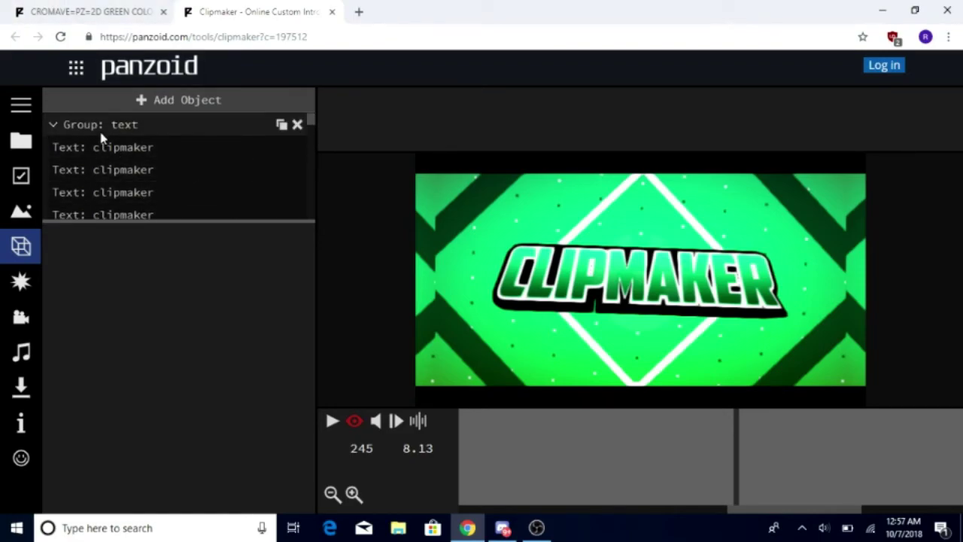
pyautogui.scroll(-4, 107, 188)
pyautogui.scroll(5, 113, 169)
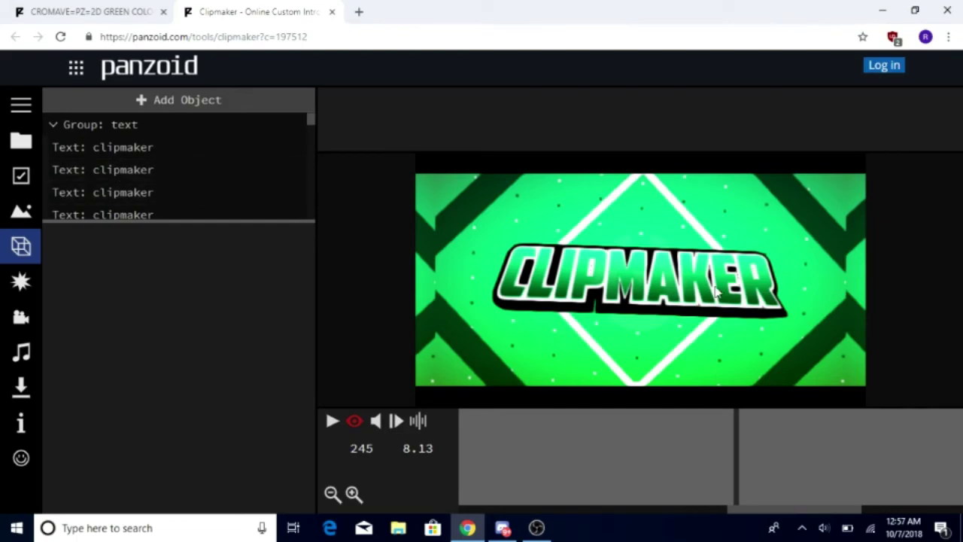
# Replace the first text layer's 'clipmaker' with 'skorpio' and copy the new text.
pyautogui.click(119, 154)
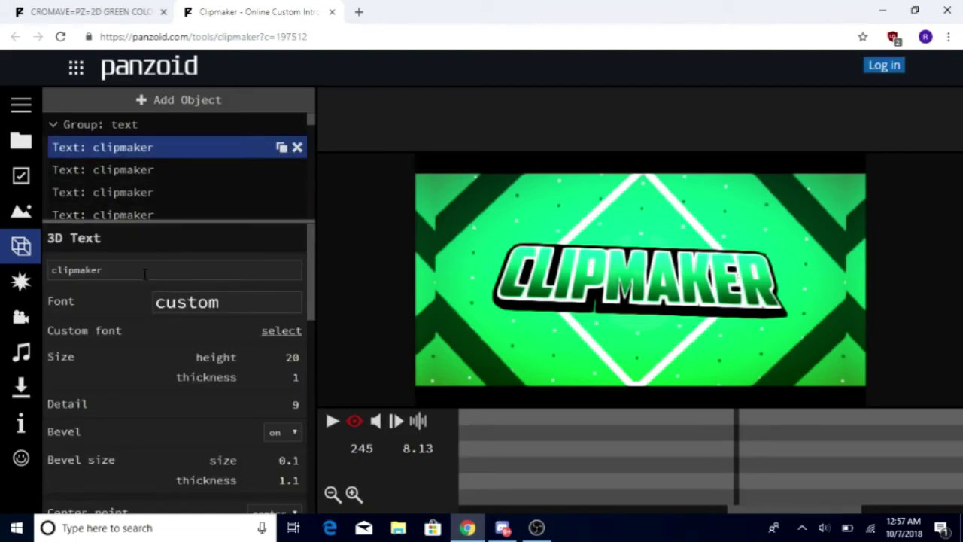
pyautogui.press('BackSpace')
pyautogui.press('BackSpace')
pyautogui.press('BackSpace')
pyautogui.press('BackSpace')
pyautogui.press('BackSpace')
pyautogui.press('BackSpace')
pyautogui.press('BackSpace')
pyautogui.press('BackSpace')
pyautogui.press('BackSpace')
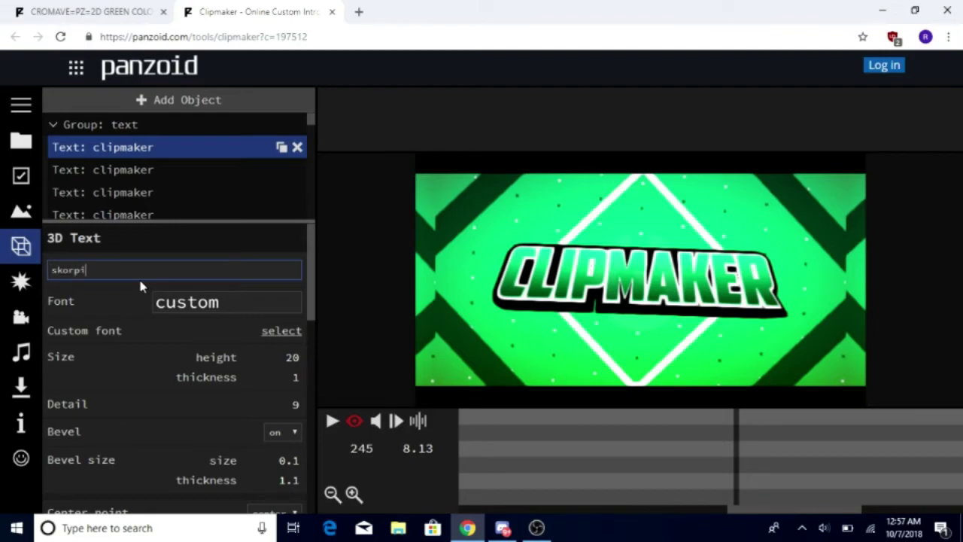
pyautogui.doubleClick(103, 269)
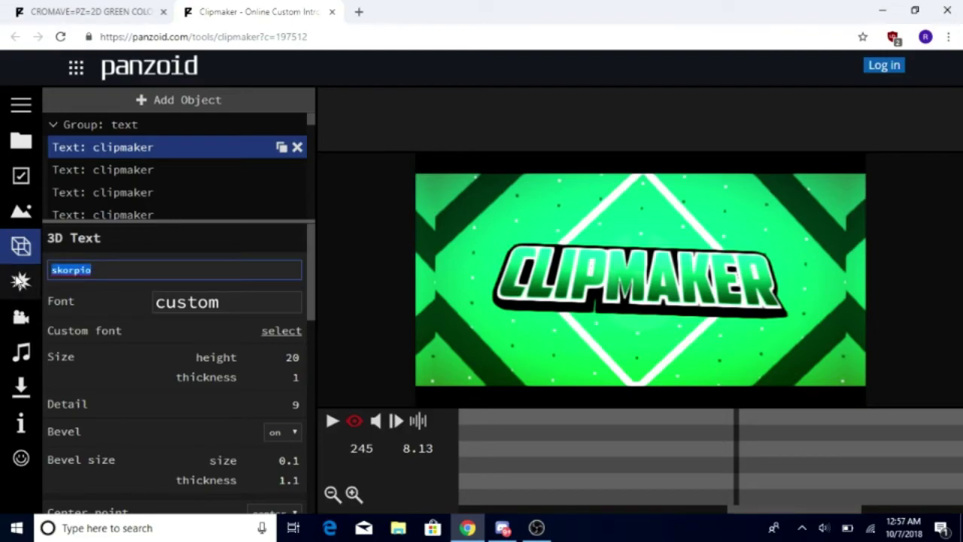
pyautogui.rightClick(77, 273)
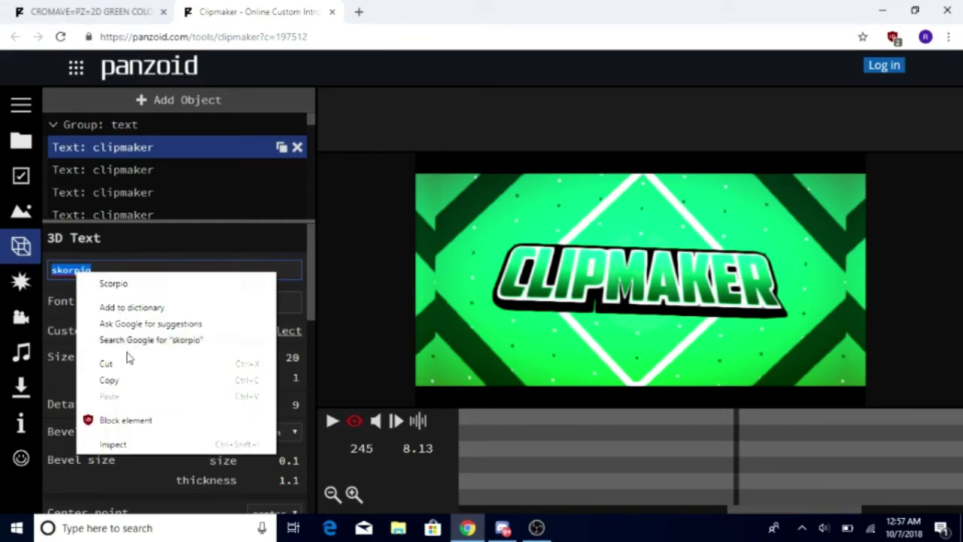
pyautogui.click(110, 380)
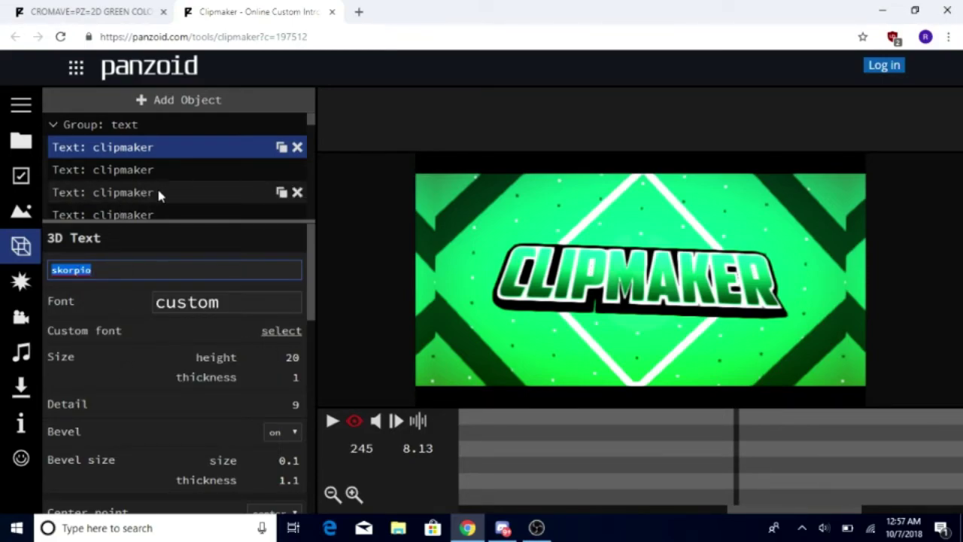
# Select the second clipmaker text layer and scroll through its settings.
pyautogui.click(134, 170)
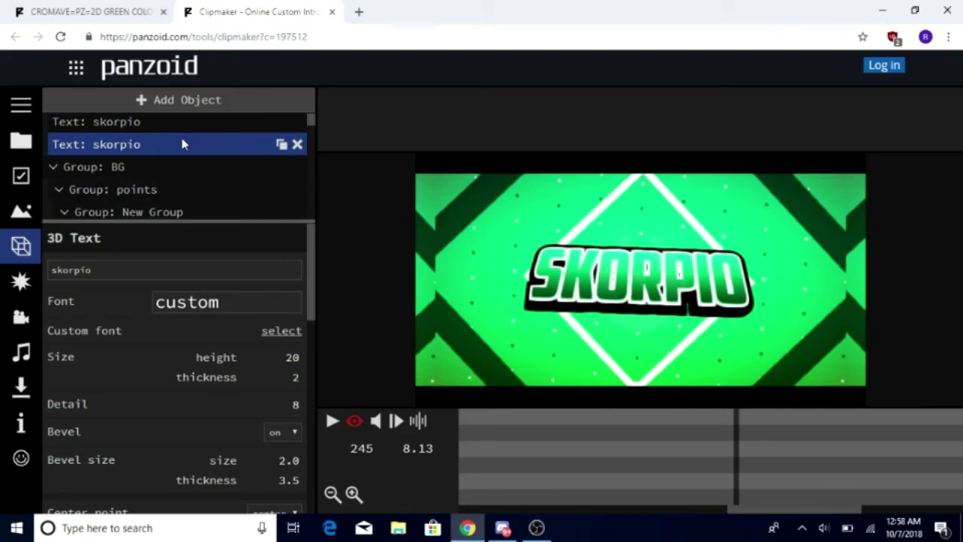
pyautogui.scroll(-1, 180, 133)
pyautogui.scroll(1, 185, 178)
pyautogui.scroll(-2, 186, 178)
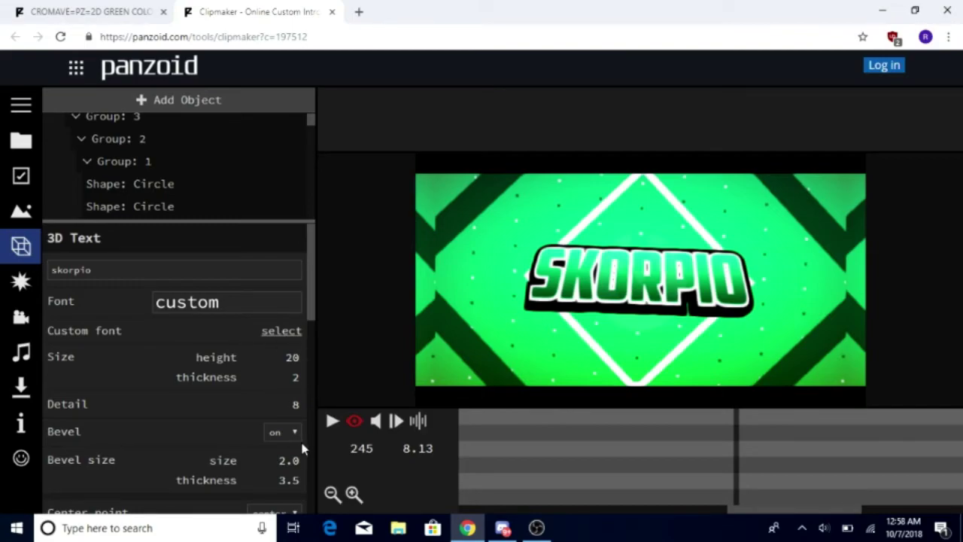
pyautogui.click(332, 421)
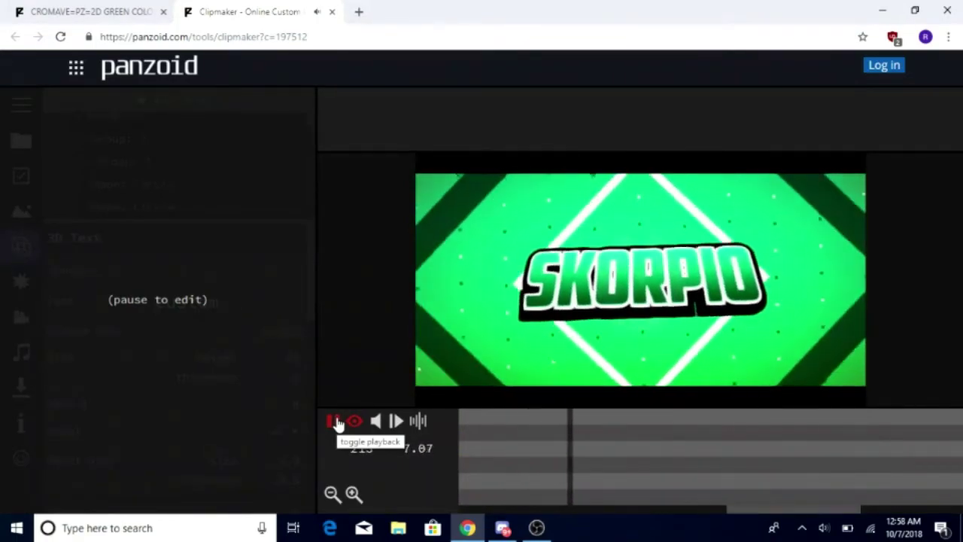
pyautogui.click(337, 424)
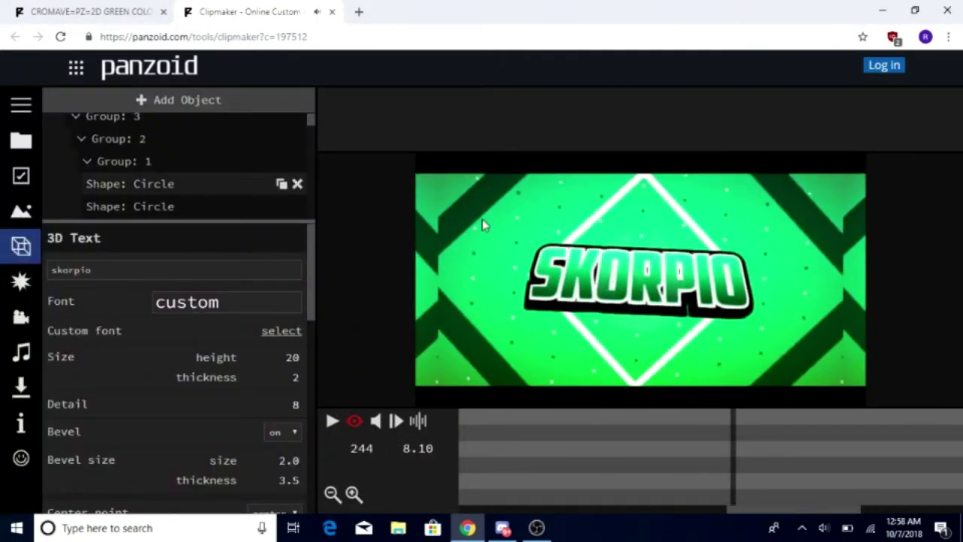
pyautogui.click(331, 12)
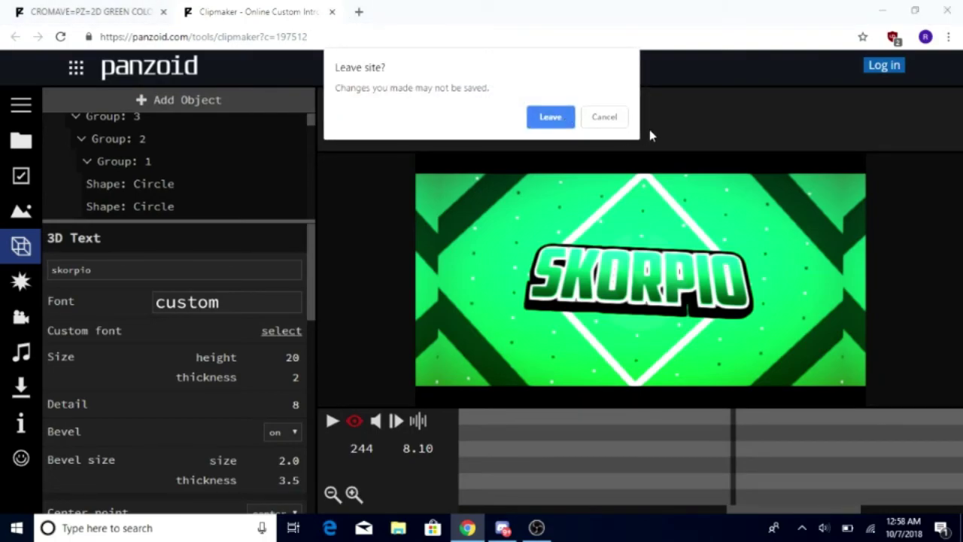
pyautogui.click(613, 119)
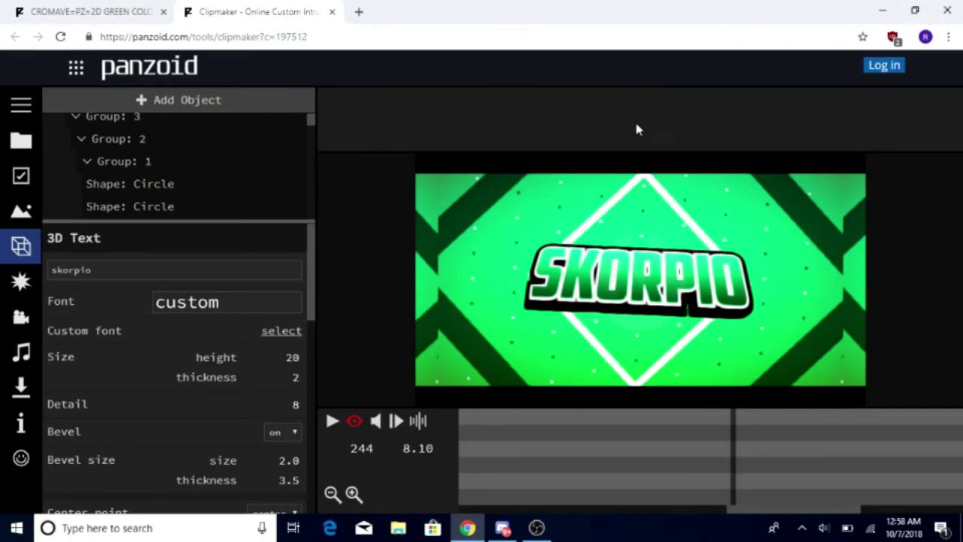
# Set resolution to 1280x720 (720p), frame rate 60, keep length 12.0, then view effects.
pyautogui.click(20, 178)
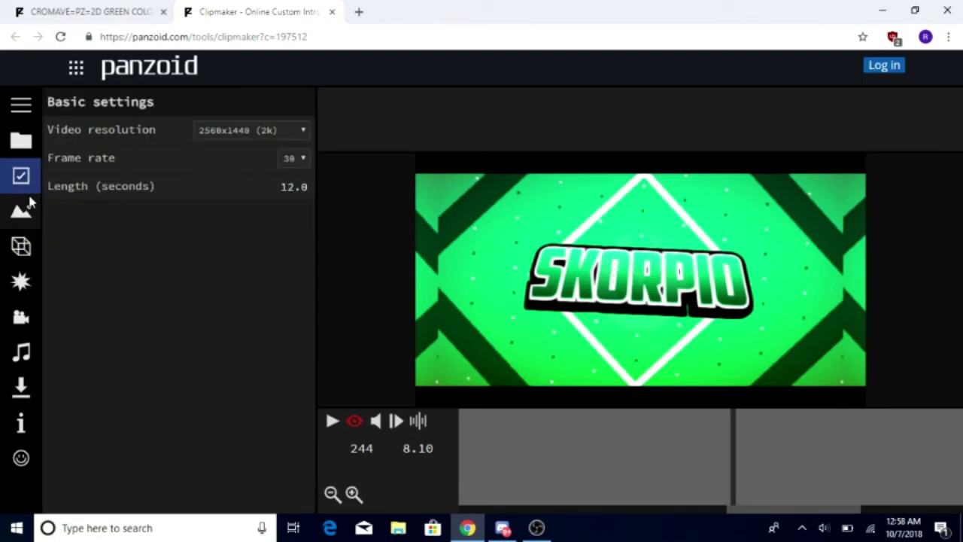
pyautogui.click(234, 134)
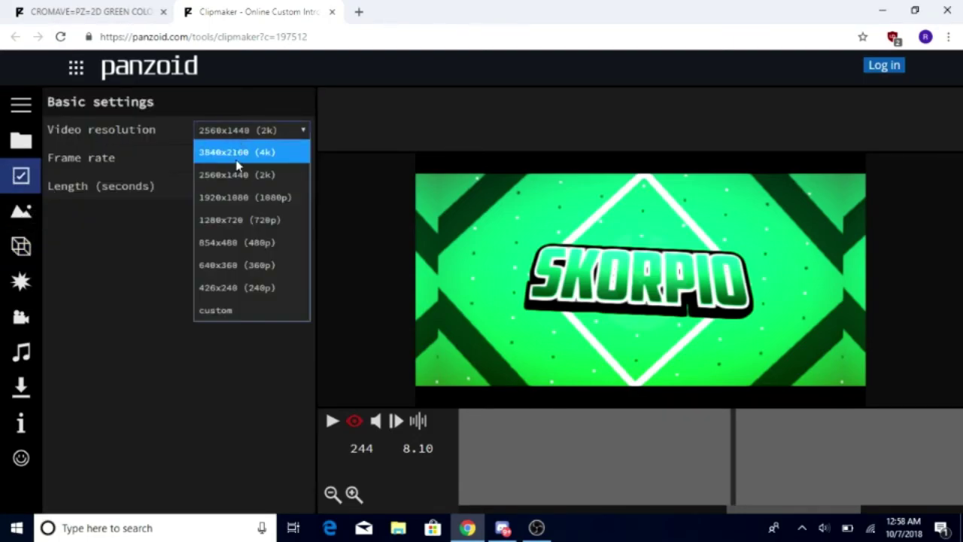
pyautogui.click(265, 221)
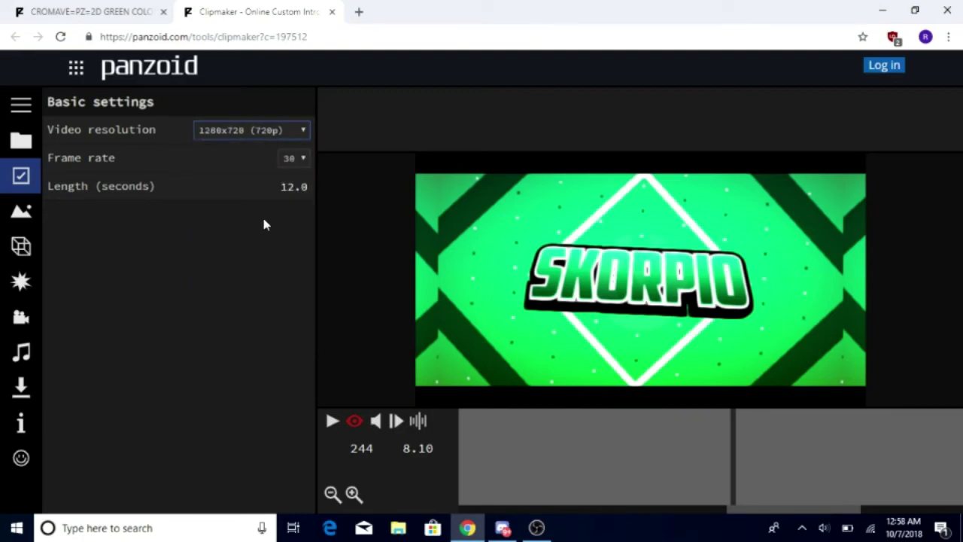
pyautogui.click(292, 158)
pyautogui.click(297, 186)
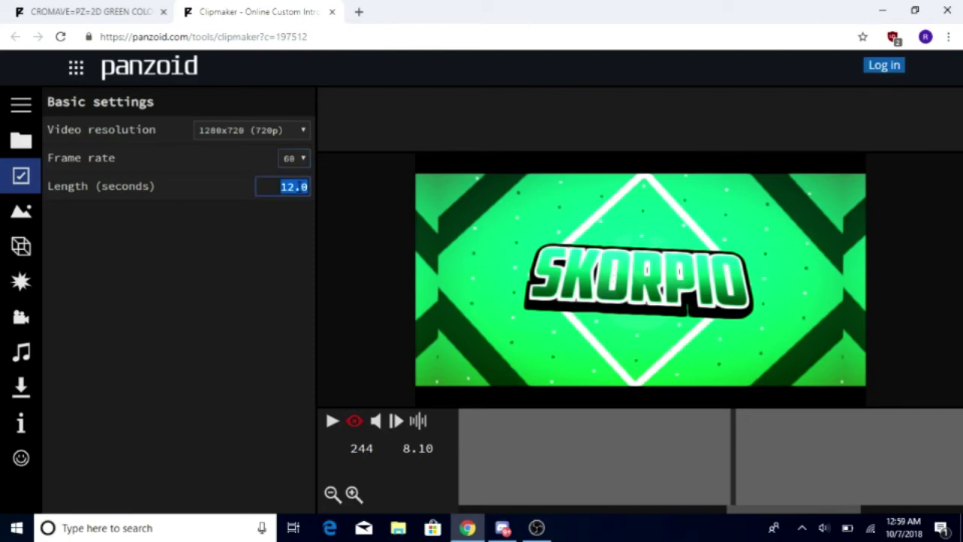
pyautogui.click(279, 246)
pyautogui.click(21, 281)
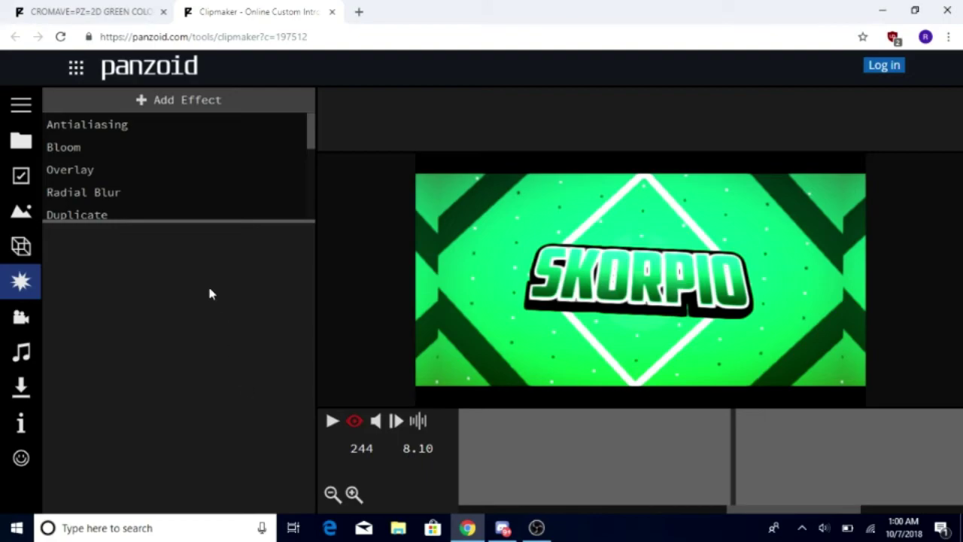
# Review the objects, effects, camera and audio settings panels.
pyautogui.click(21, 245)
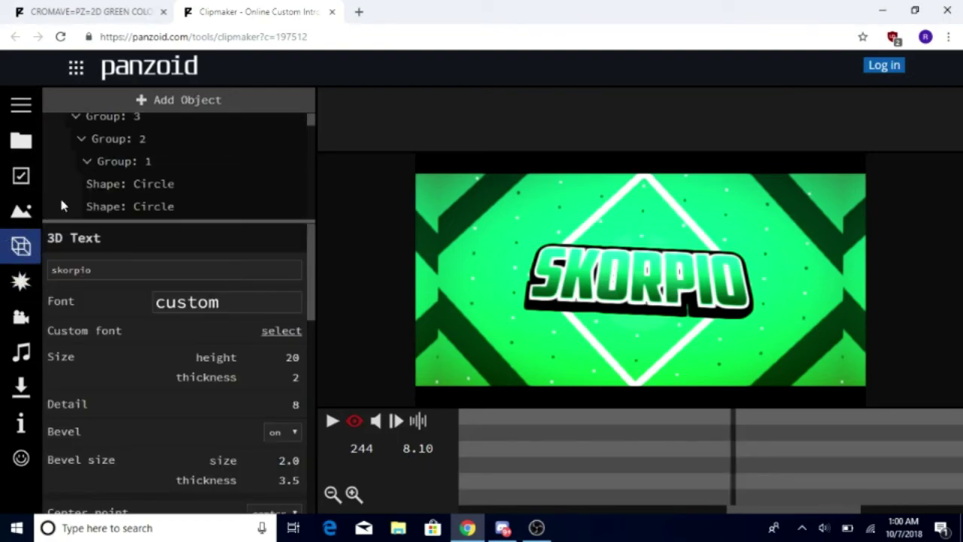
pyautogui.scroll(5, 168, 144)
pyautogui.scroll(-6, 171, 177)
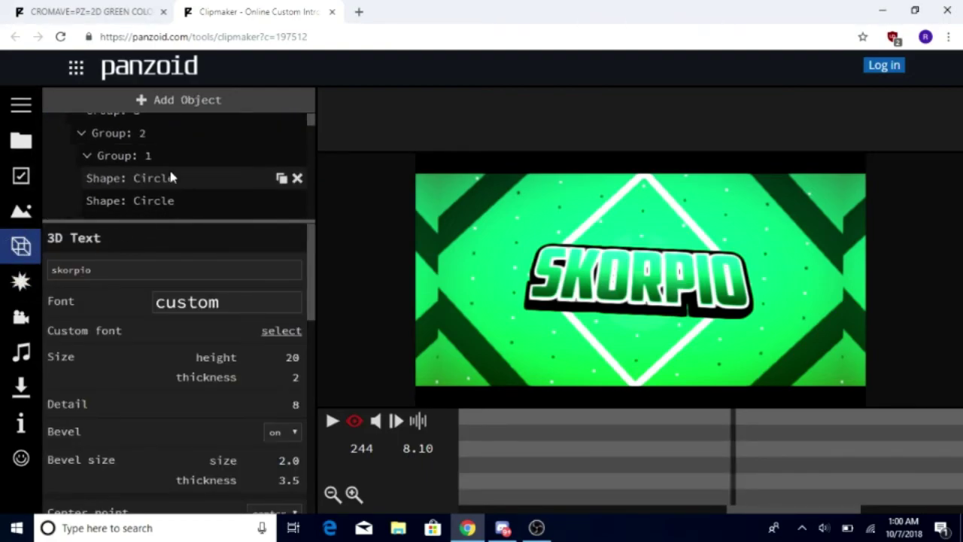
pyautogui.scroll(-3, 171, 178)
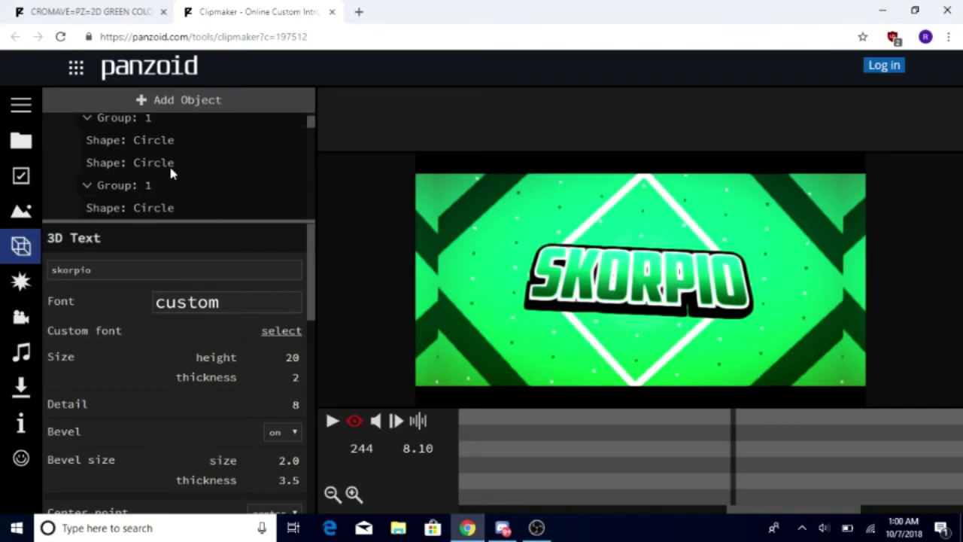
pyautogui.scroll(1, 172, 170)
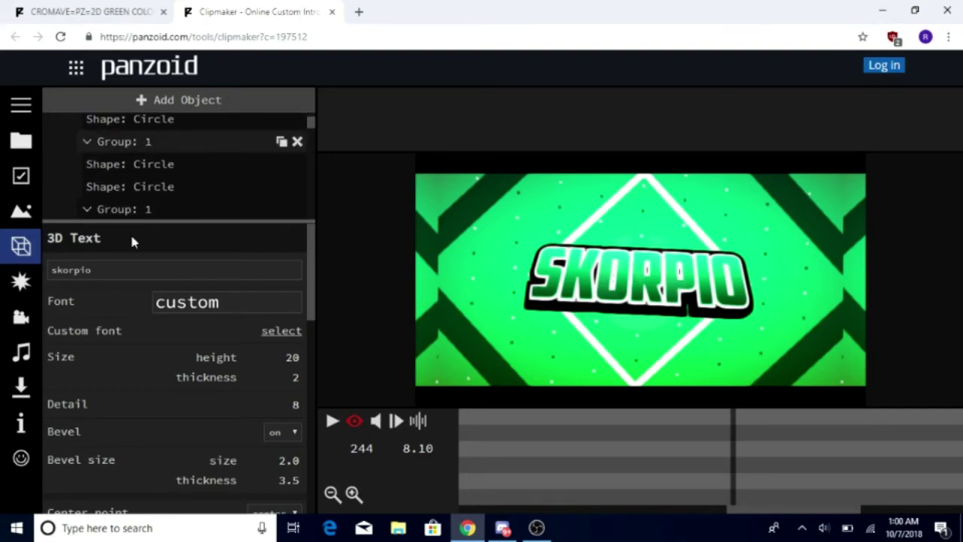
pyautogui.click(8, 285)
pyautogui.click(9, 316)
pyautogui.click(9, 353)
# Set the download Mode to good quality and Format to .mkv (vp8/opus).
pyautogui.click(14, 390)
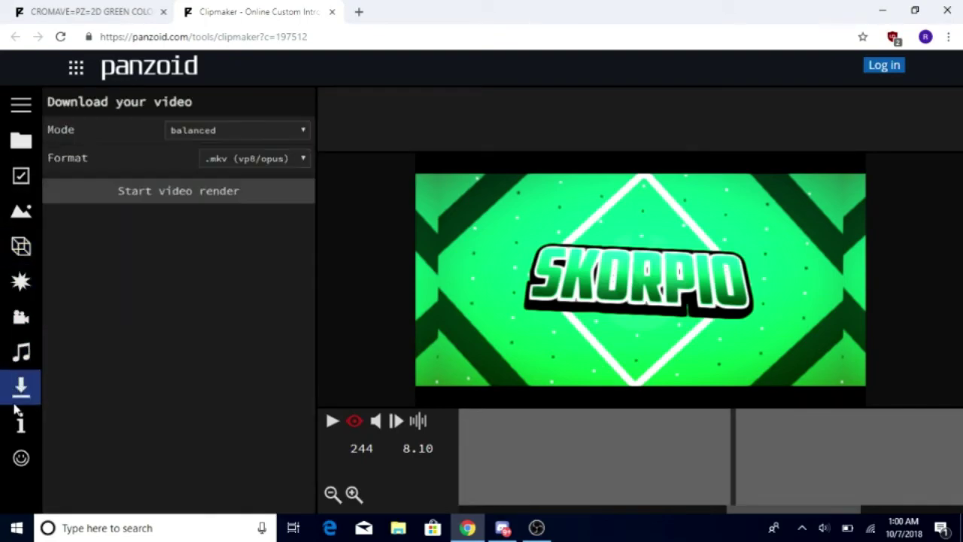
pyautogui.click(24, 352)
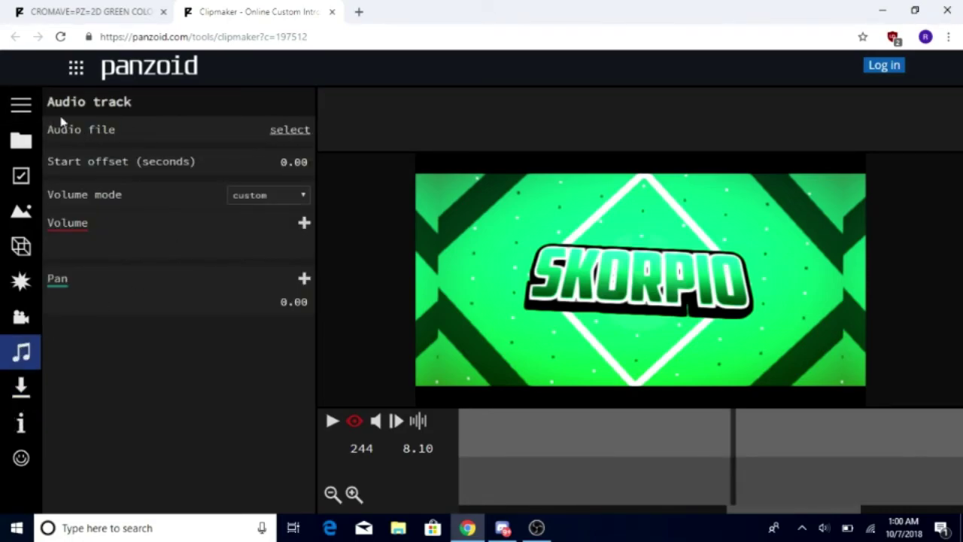
pyautogui.click(21, 386)
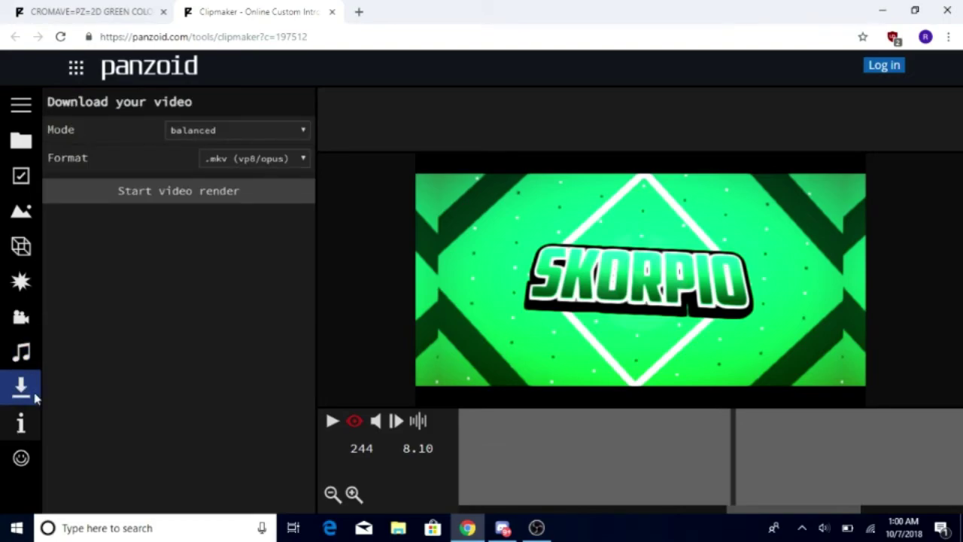
pyautogui.click(204, 130)
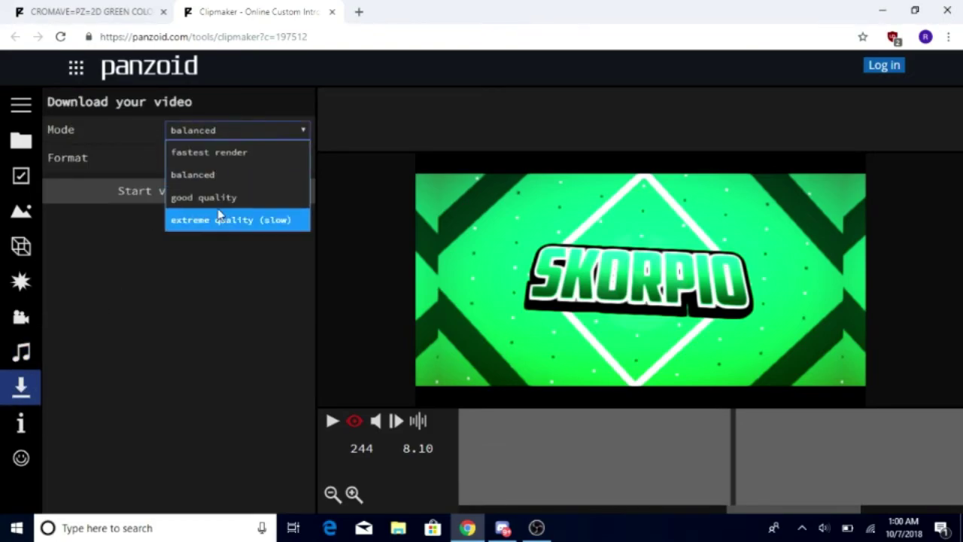
pyautogui.click(240, 195)
pyautogui.click(226, 153)
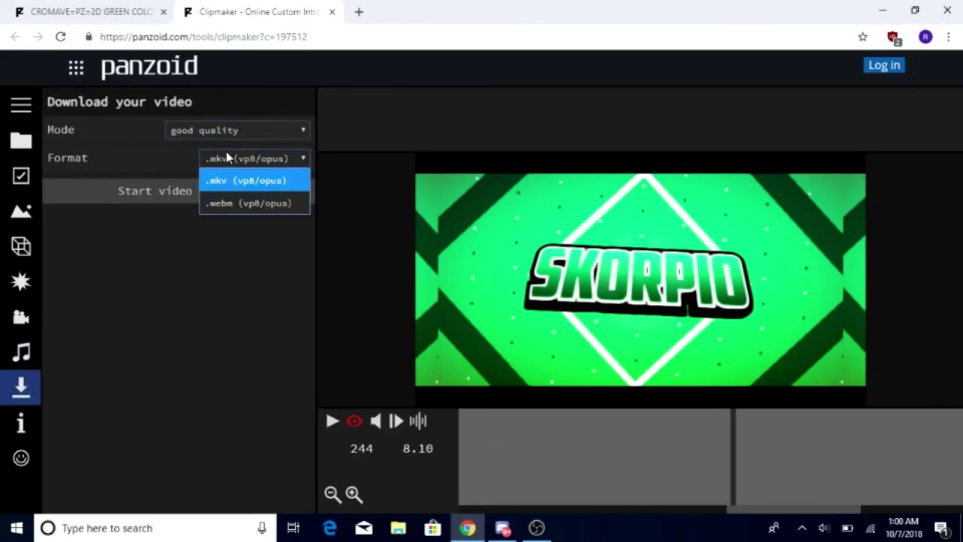
pyautogui.click(248, 184)
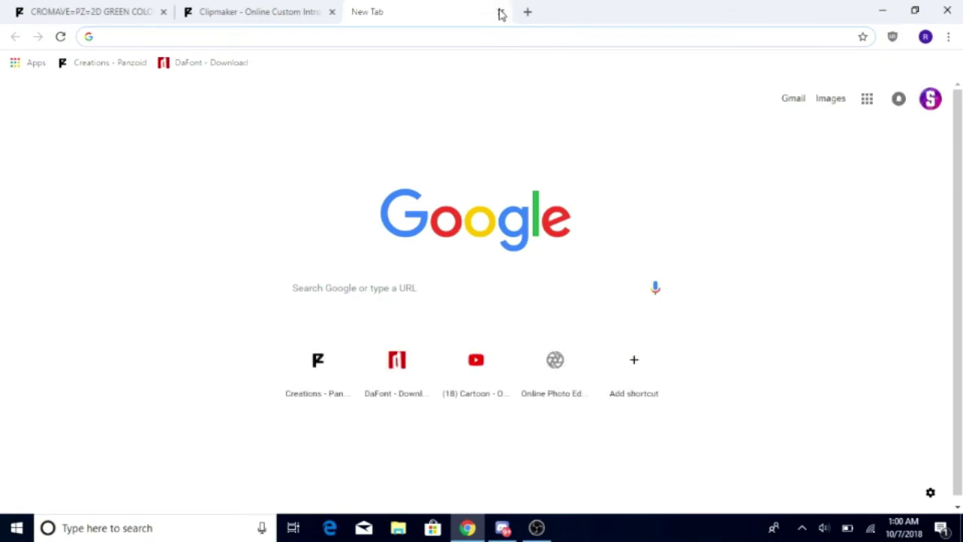
pyautogui.click(500, 12)
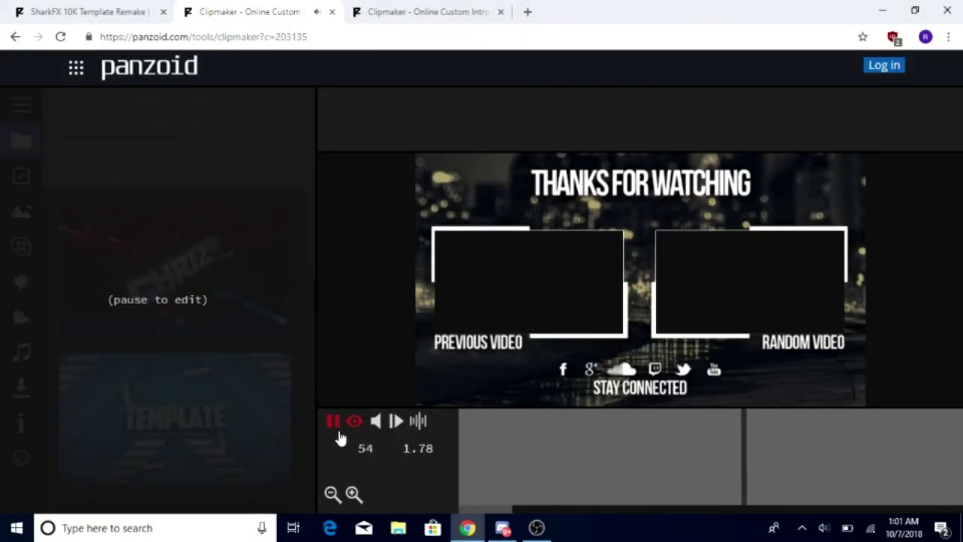
# Stop the preview, close the extra Clipmaker tab, and open the Grey 2D End Screen Outro.
pyautogui.click(333, 421)
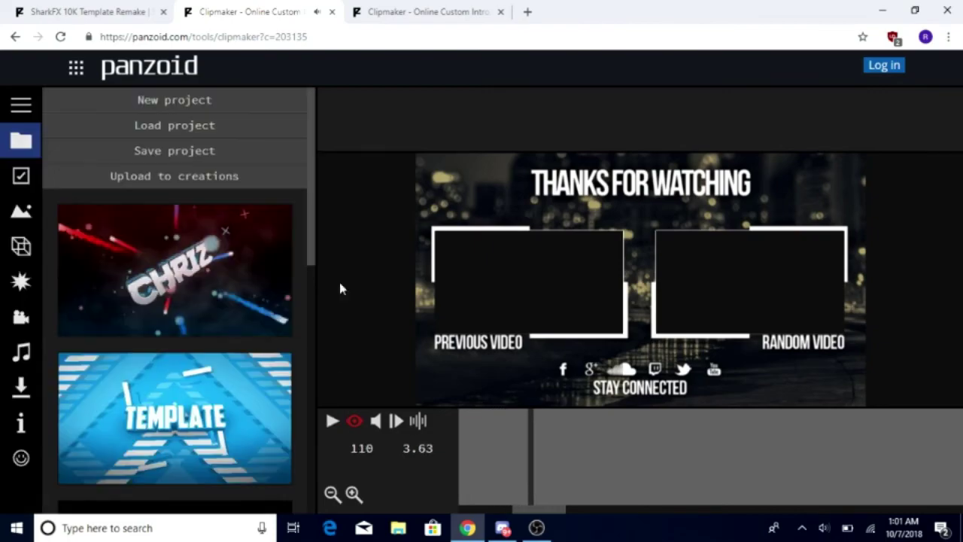
pyautogui.click(332, 11)
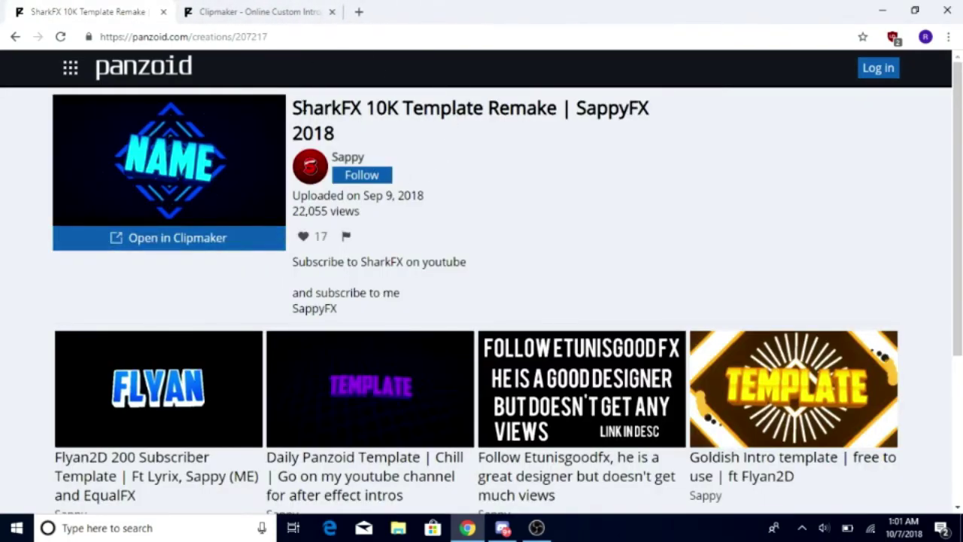
pyautogui.click(316, 12)
pyautogui.click(108, 6)
pyautogui.click(14, 37)
pyautogui.scroll(-3, 399, 203)
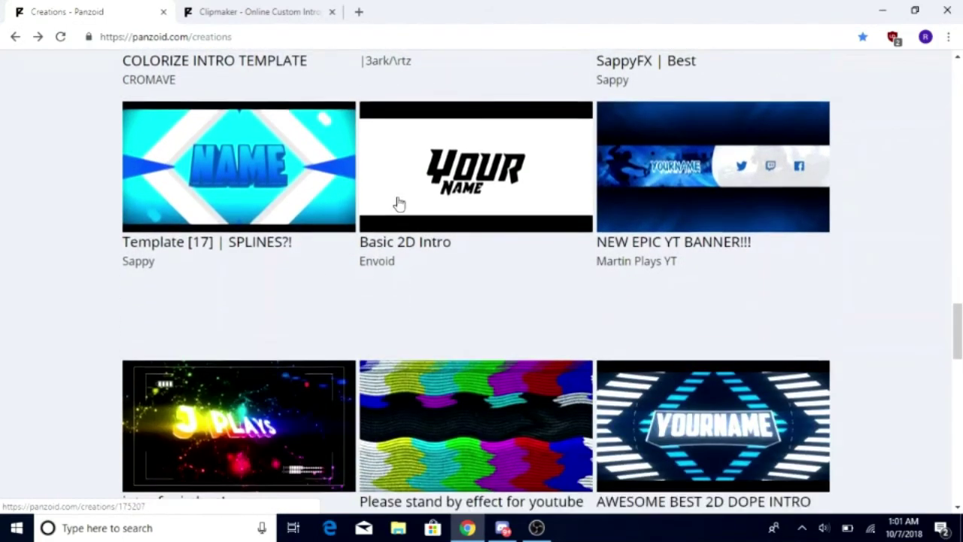
pyautogui.scroll(-10, 399, 204)
pyautogui.click(726, 150)
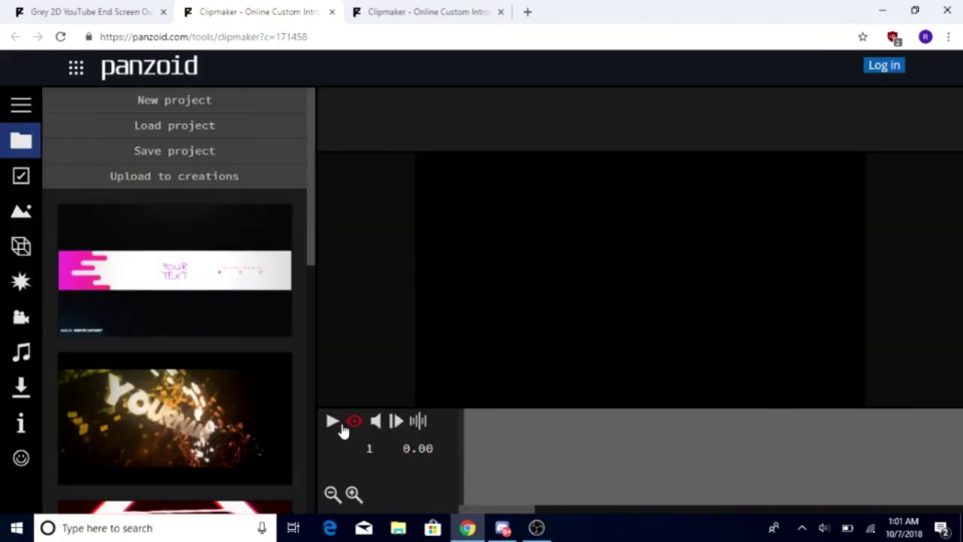
pyautogui.click(337, 423)
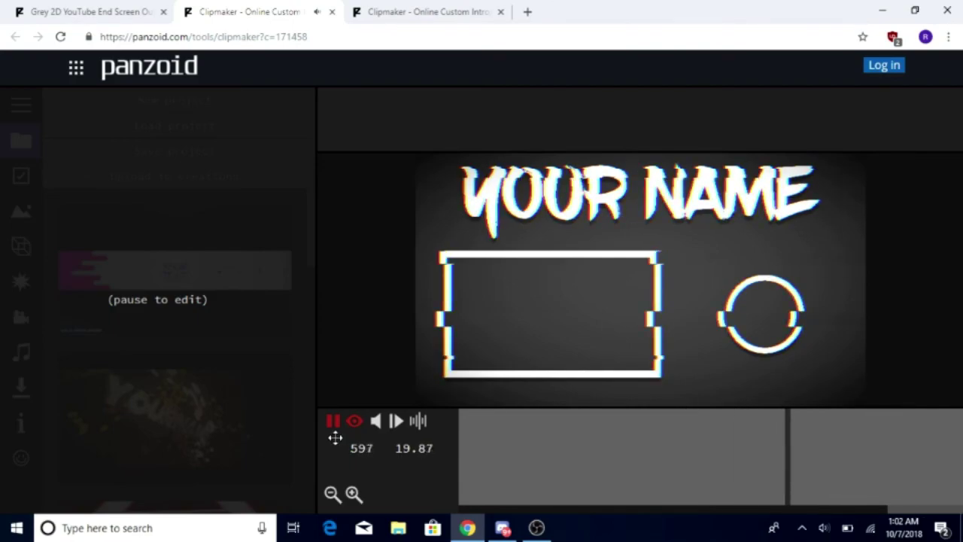
pyautogui.click(333, 424)
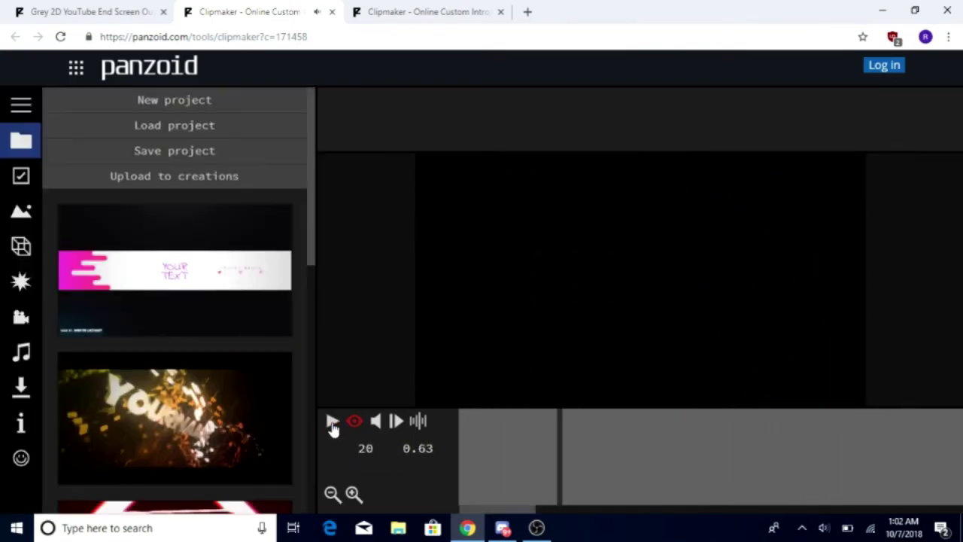
pyautogui.scroll(-6, 226, 339)
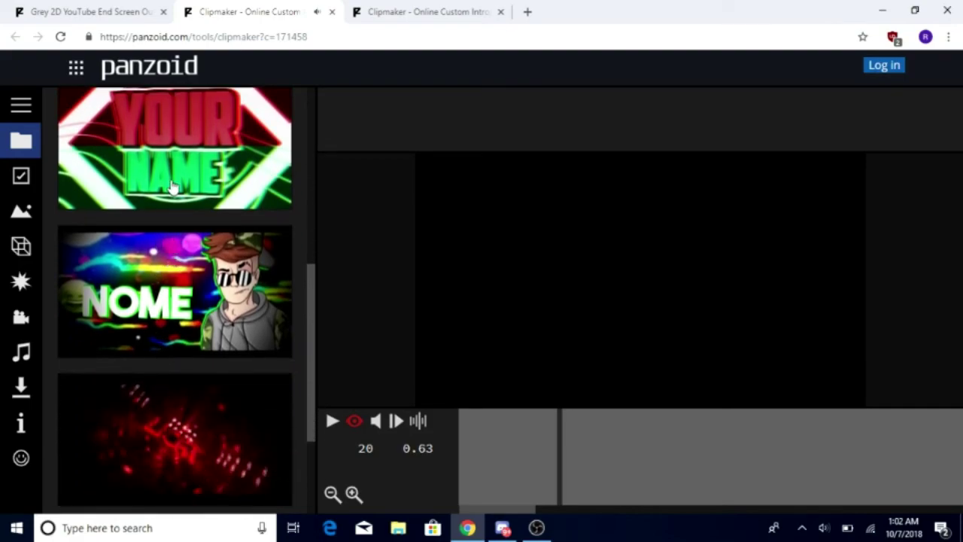
# Load the YOUR NAME template, play and pause its preview, then close that Clipmaker tab.
pyautogui.click(171, 187)
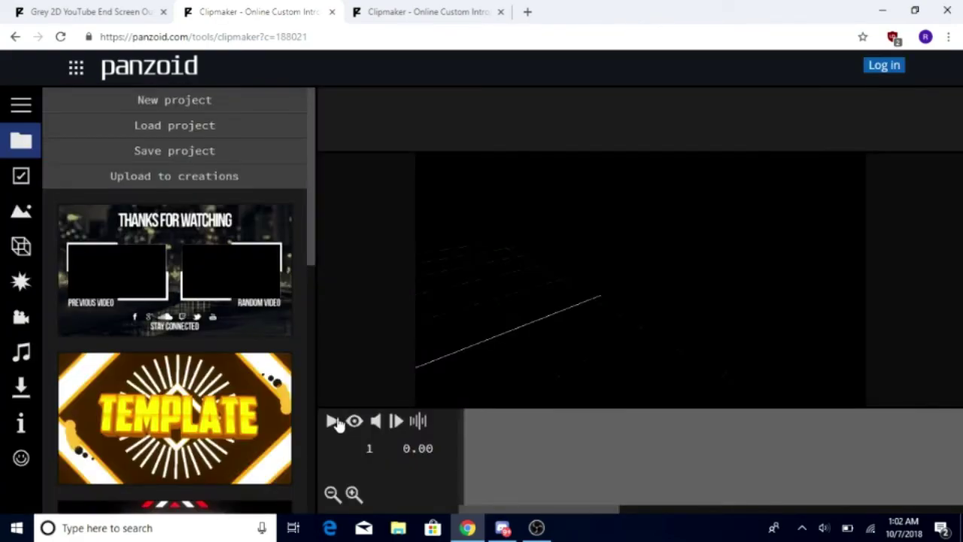
pyautogui.click(334, 421)
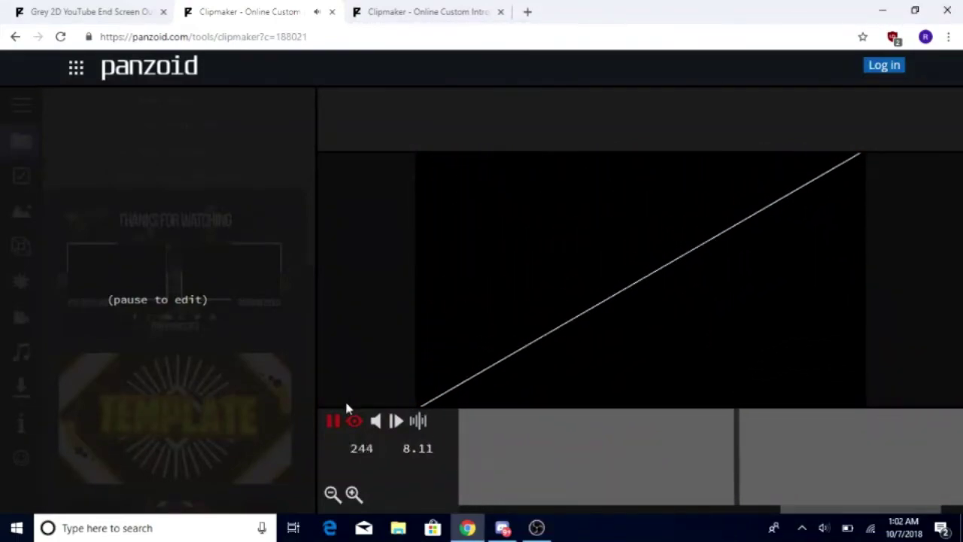
pyautogui.click(333, 423)
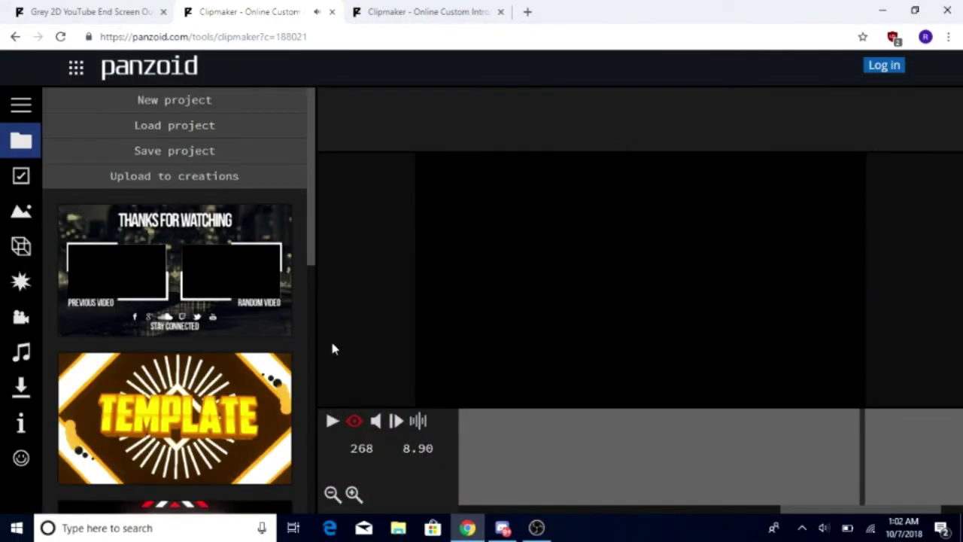
pyautogui.click(333, 12)
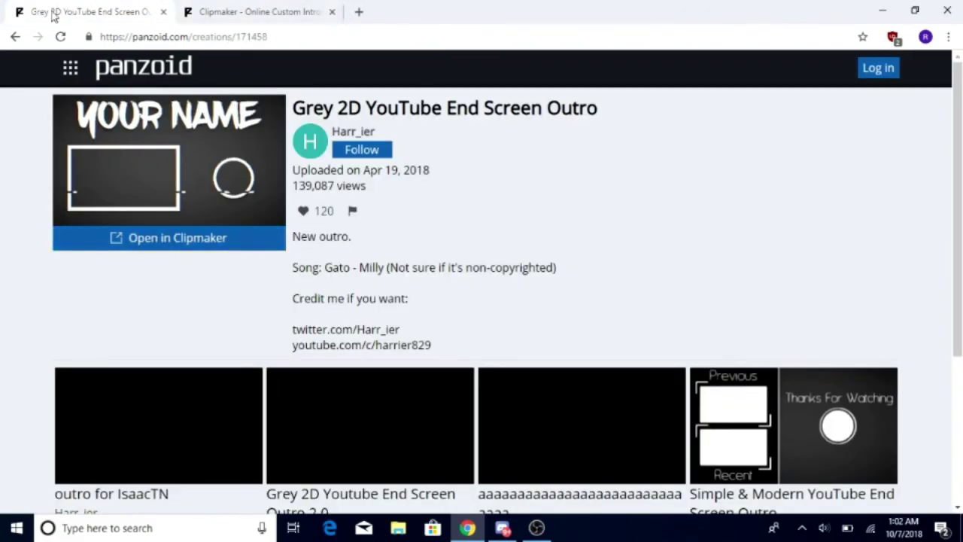
# Return to the Panzoid Creations list and scroll back to the top.
pyautogui.click(15, 36)
pyautogui.scroll(-3, 318, 178)
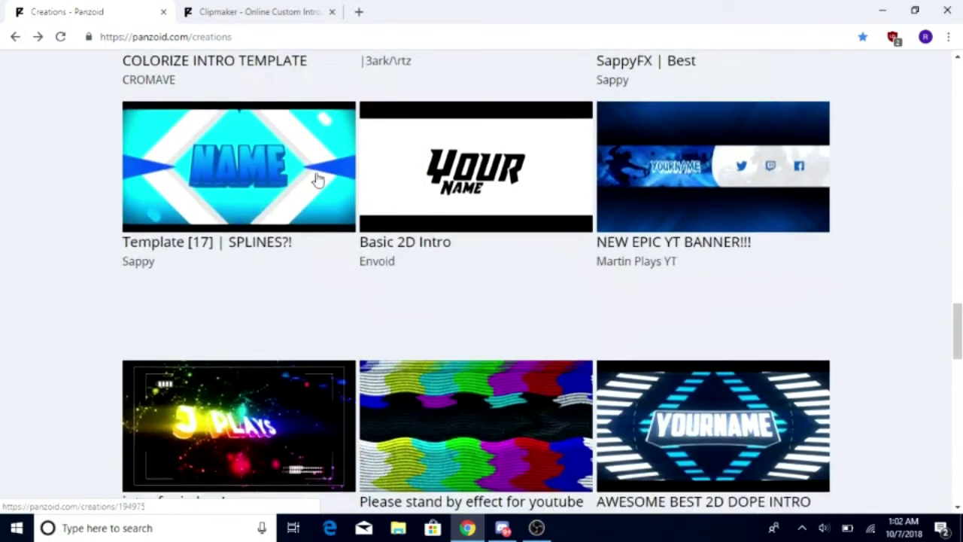
pyautogui.scroll(6, 635, 173)
pyautogui.scroll(4, 635, 173)
pyautogui.scroll(-2, 483, 351)
pyautogui.scroll(2, 710, 398)
pyautogui.scroll(6, 708, 393)
pyautogui.scroll(6, 708, 394)
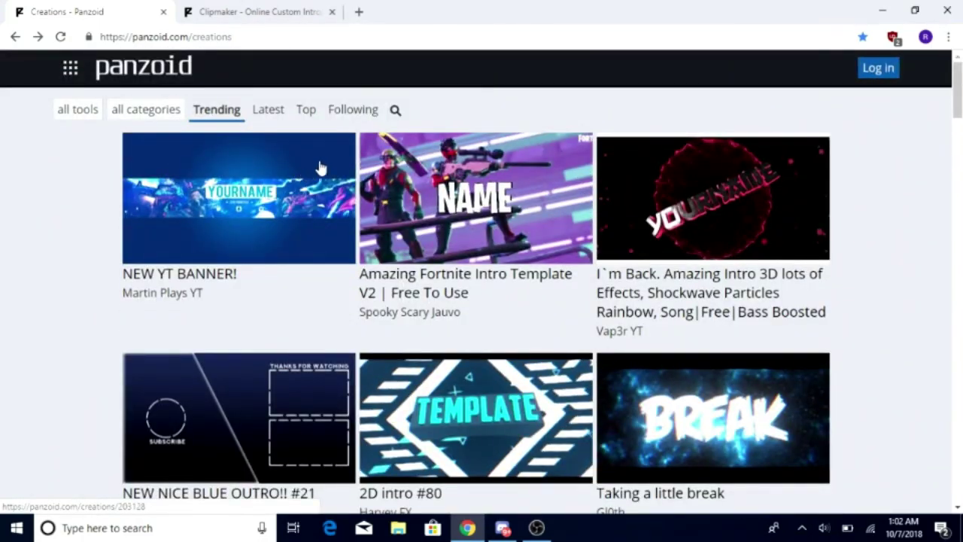
# Search creations for 'outro' and browse results like Lord Zapalac Outro and Free outro!
pyautogui.click(395, 110)
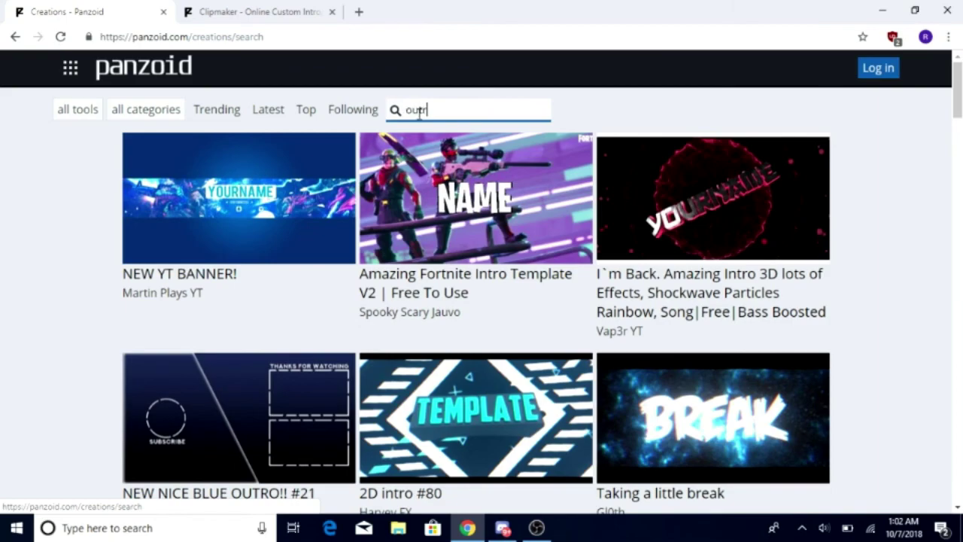
pyautogui.press('Return')
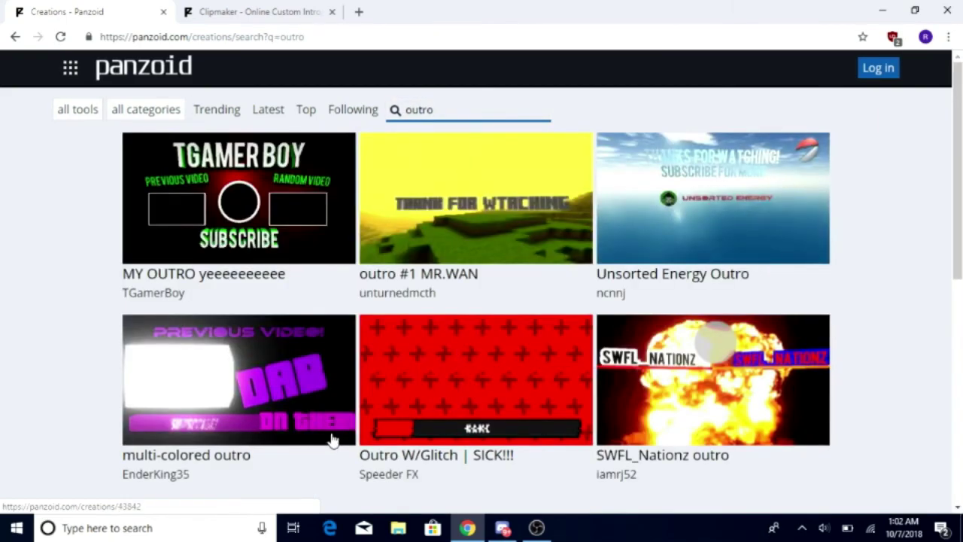
pyautogui.scroll(-4, 514, 316)
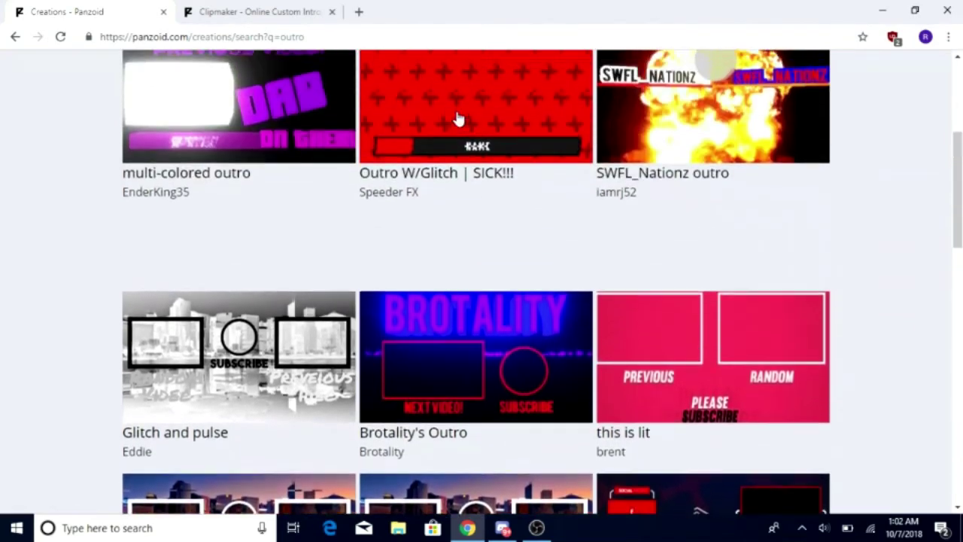
pyautogui.scroll(-10, 477, 411)
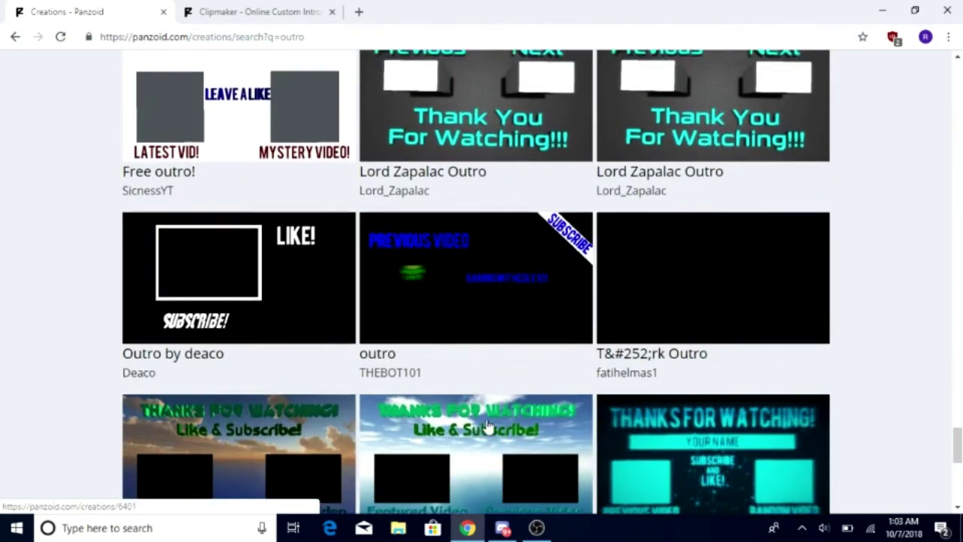
pyautogui.scroll(2, 488, 426)
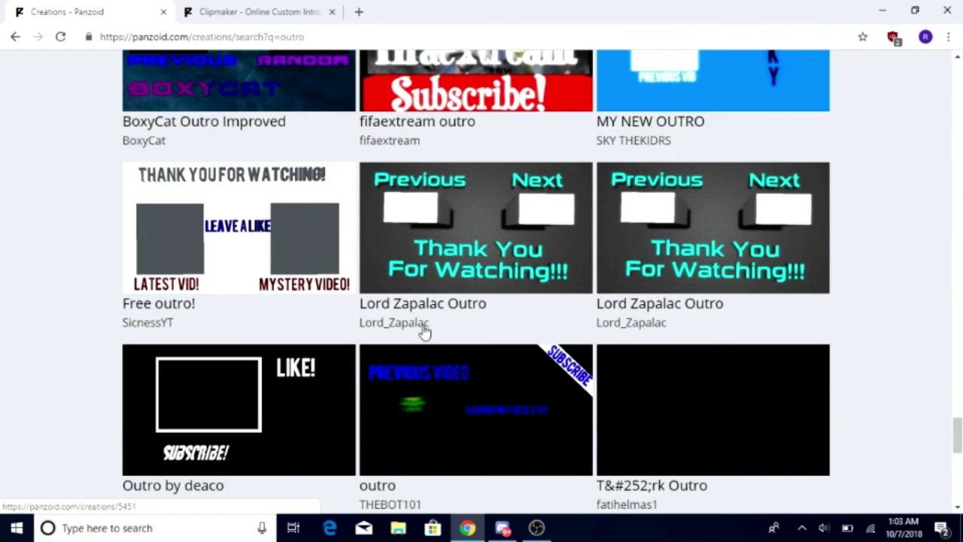
# Launch Shotcut through Windows search.
pyautogui.click(148, 534)
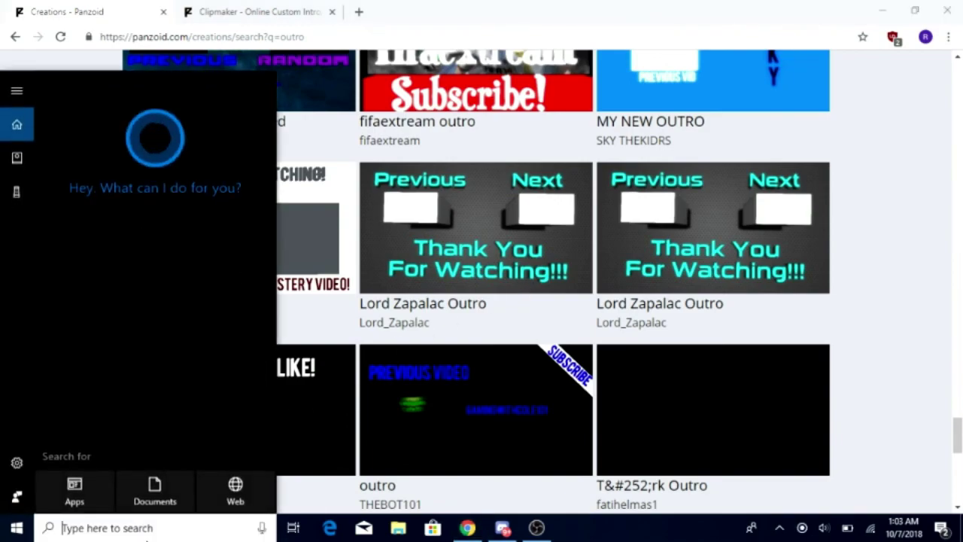
pyautogui.write('s')
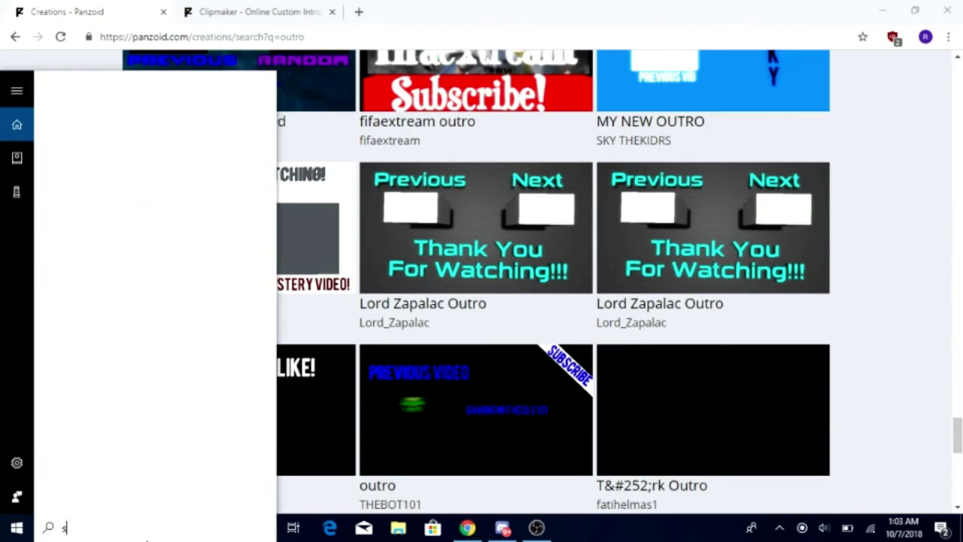
pyautogui.write('hotcut')
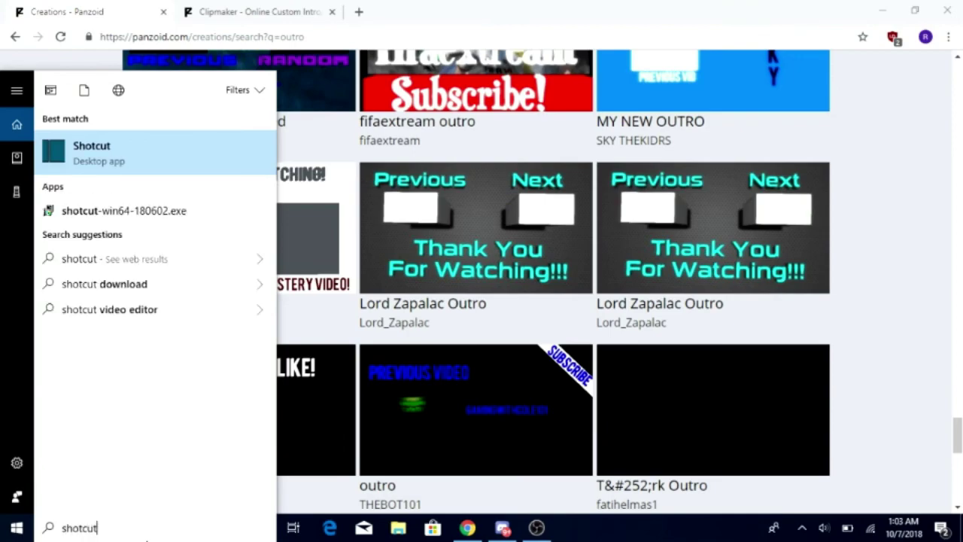
pyautogui.press('Return')
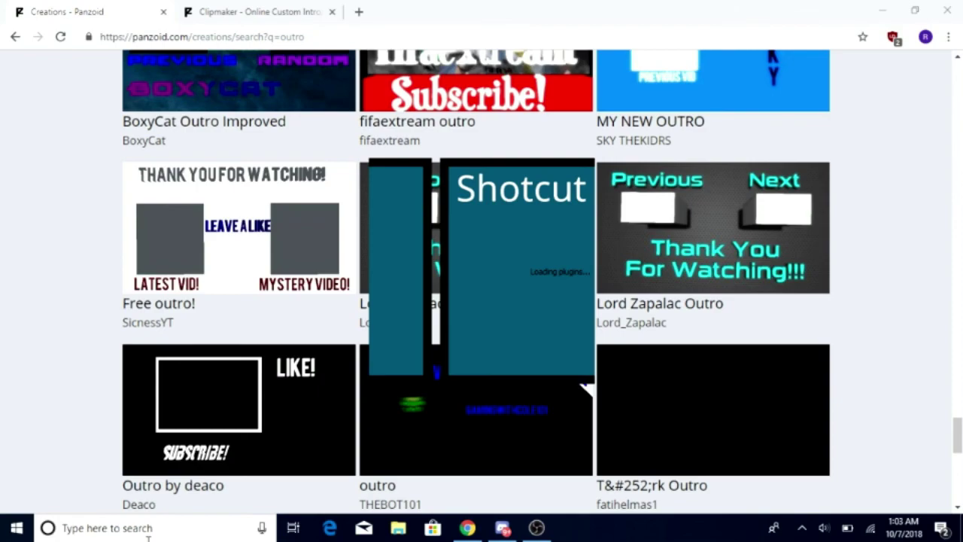
# Check the OBS window and Panzoid page, then leave the empty Shotcut project in front.
pyautogui.click(536, 527)
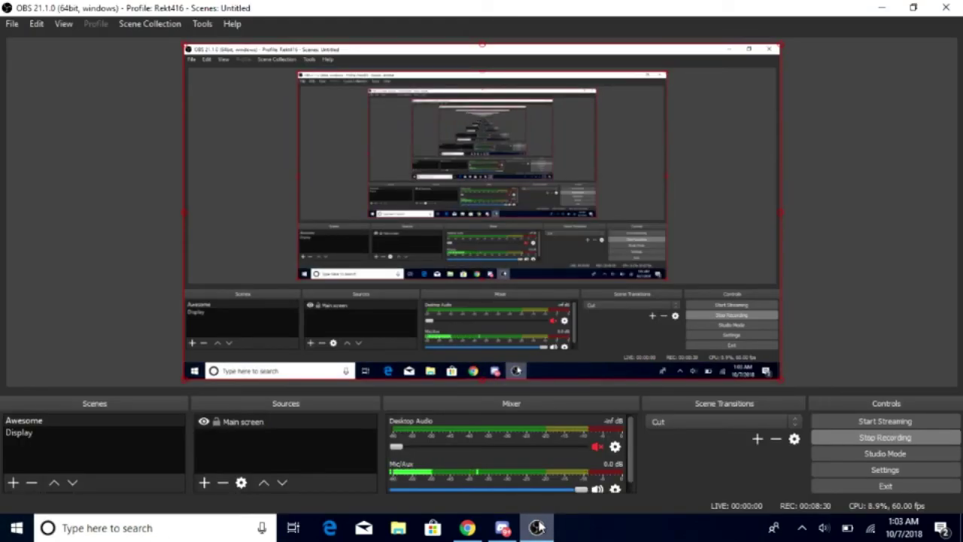
pyautogui.click(467, 527)
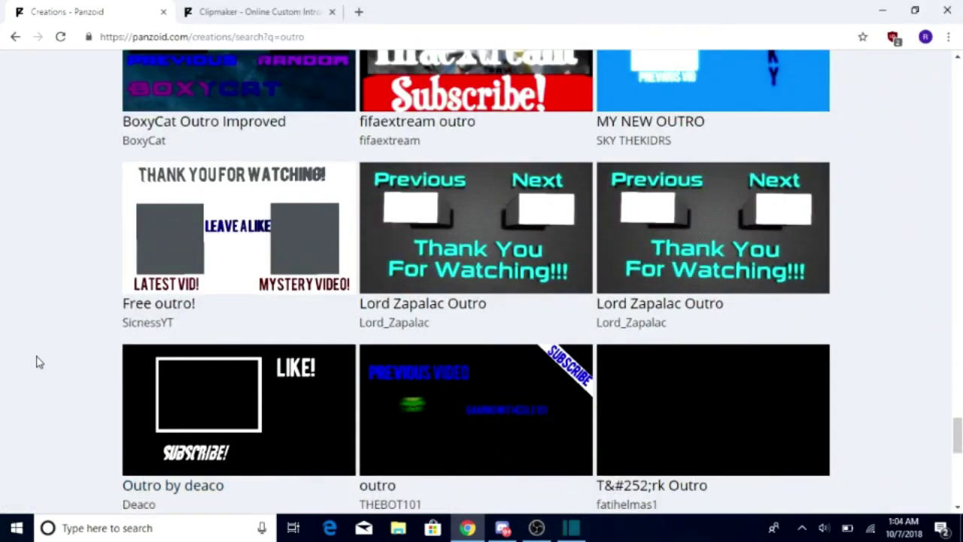
pyautogui.click(572, 528)
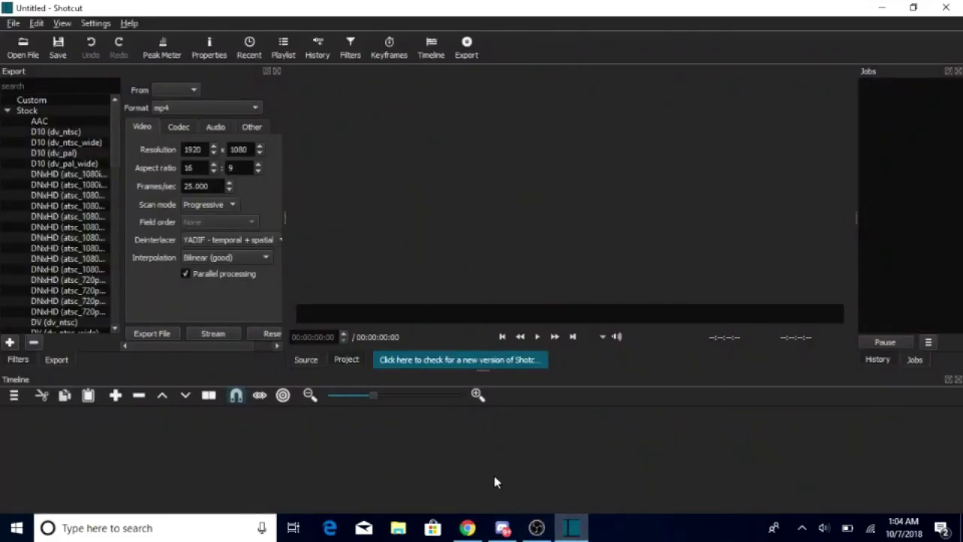
pyautogui.click(536, 527)
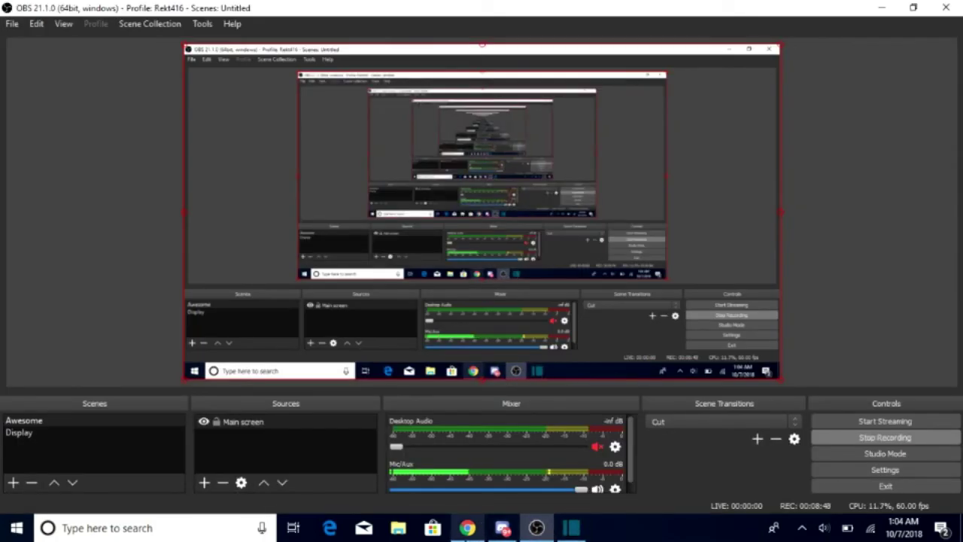
pyautogui.click(468, 527)
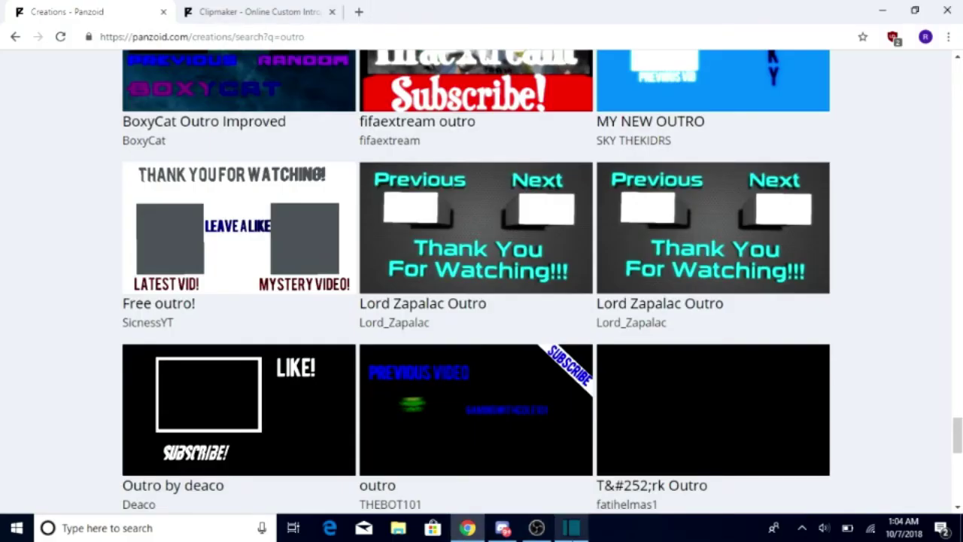
pyautogui.click(572, 527)
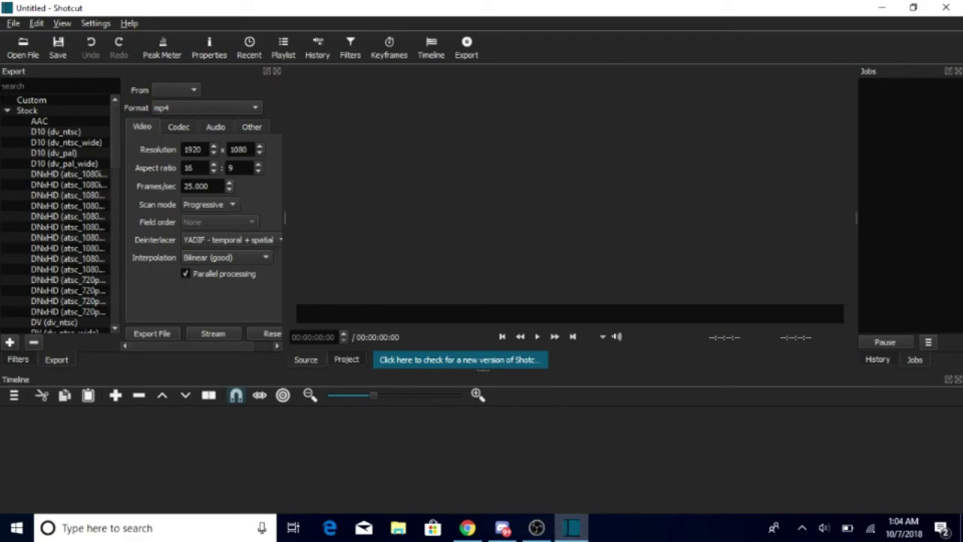
# Load the rendered file 'video' from Downloads into Shotcut and pause its preview.
pyautogui.click(23, 47)
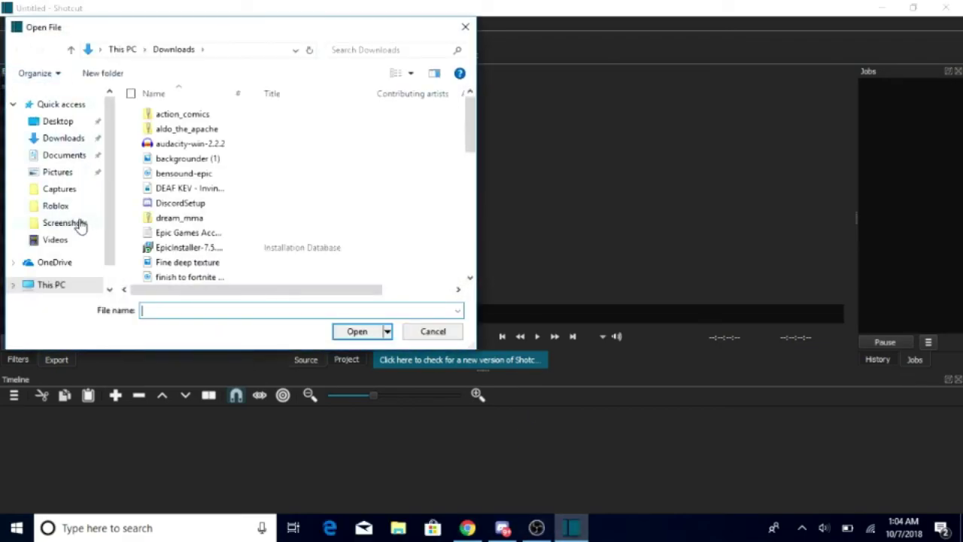
pyautogui.scroll(-8, 243, 238)
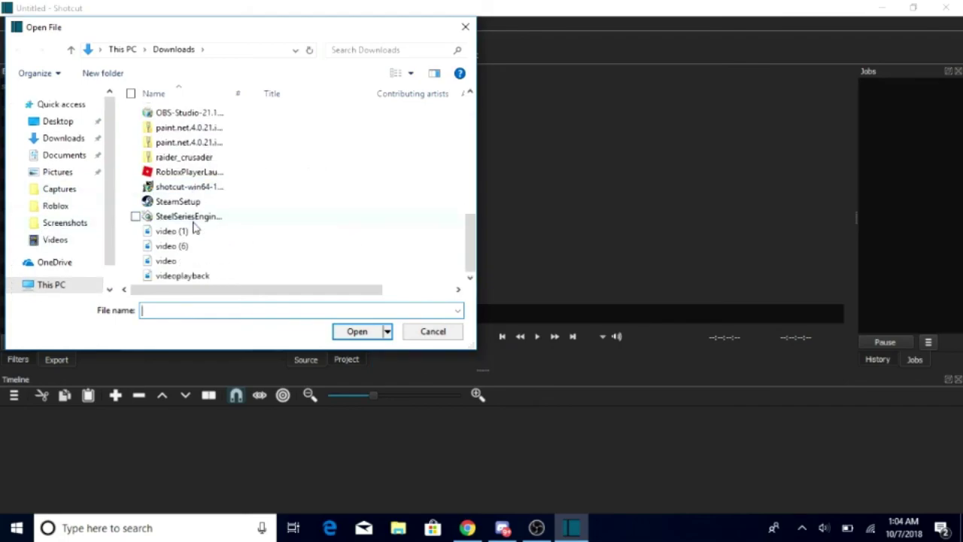
pyautogui.click(198, 261)
pyautogui.click(355, 330)
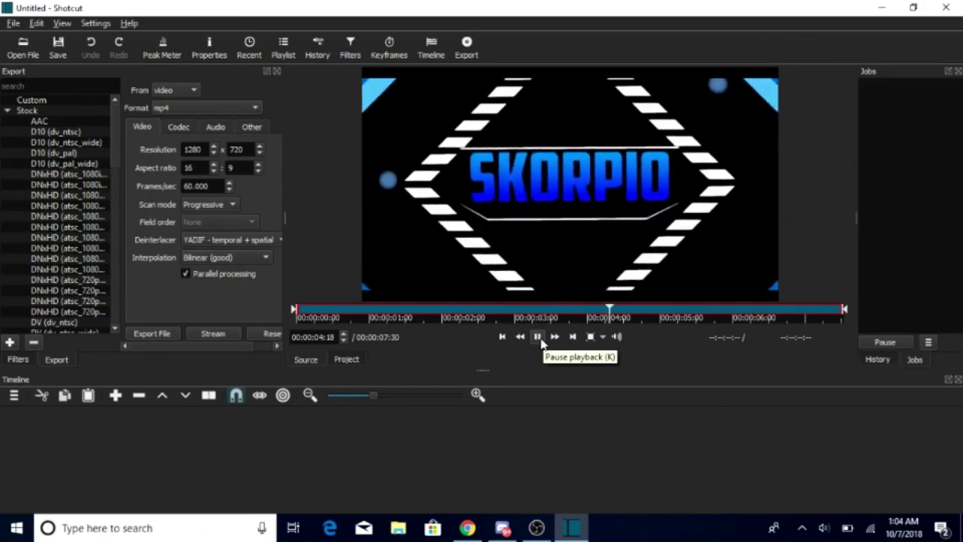
pyautogui.click(538, 337)
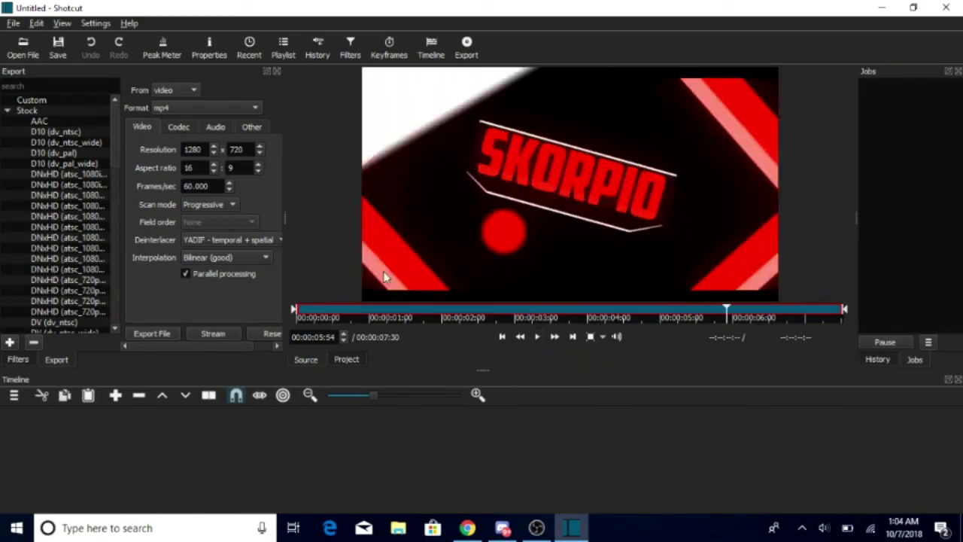
pyautogui.click(11, 400)
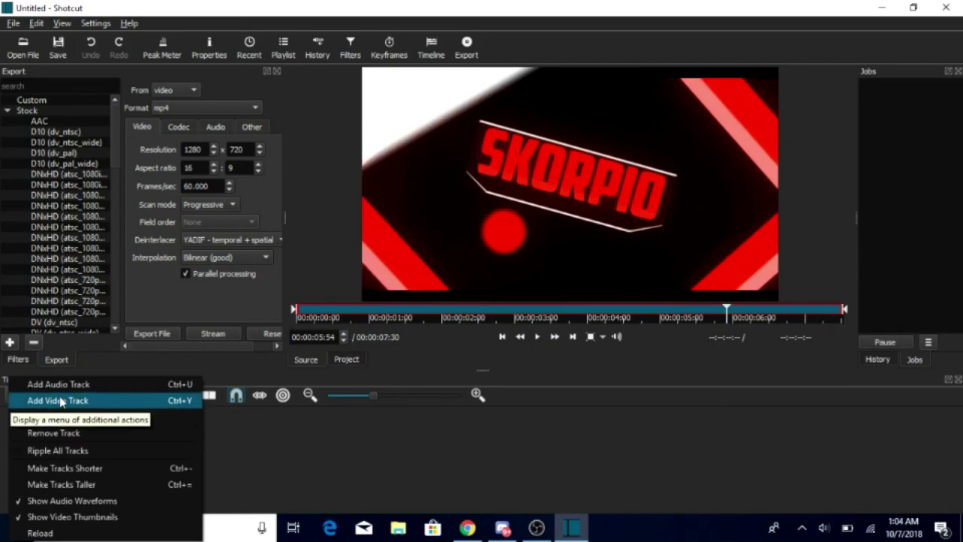
# Add video tracks to the timeline from the track options menu.
pyautogui.click(54, 398)
pyautogui.click(14, 395)
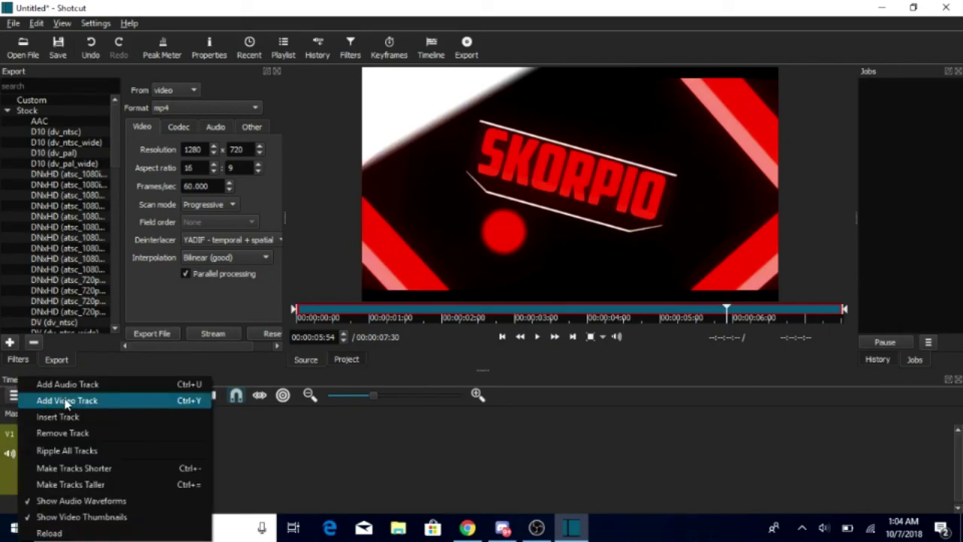
pyautogui.click(68, 401)
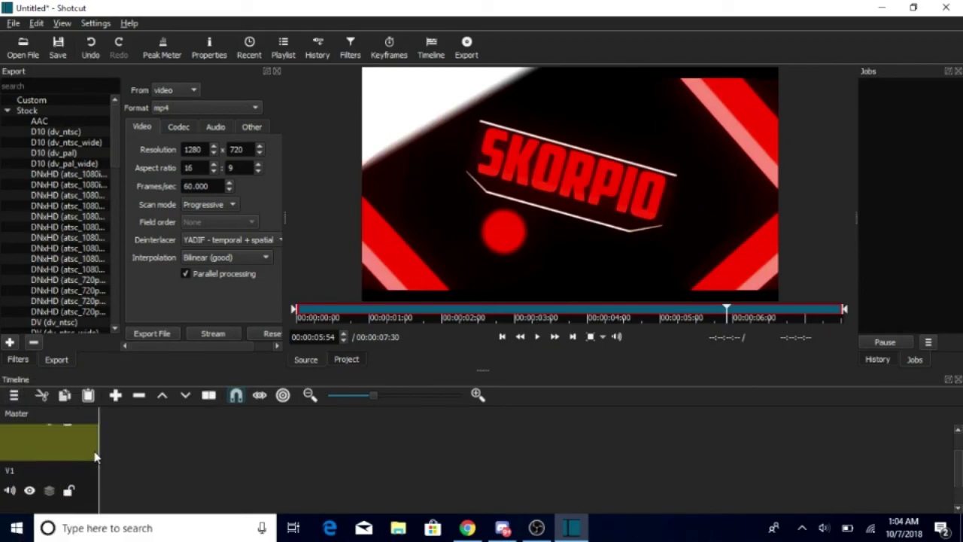
pyautogui.moveTo(23, 380); pyautogui.dragTo(23, 397)
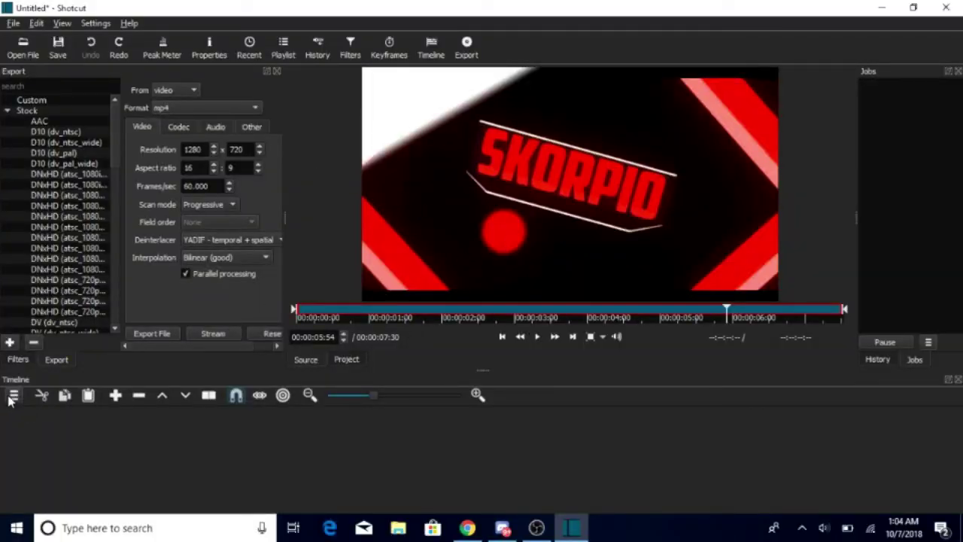
pyautogui.click(13, 395)
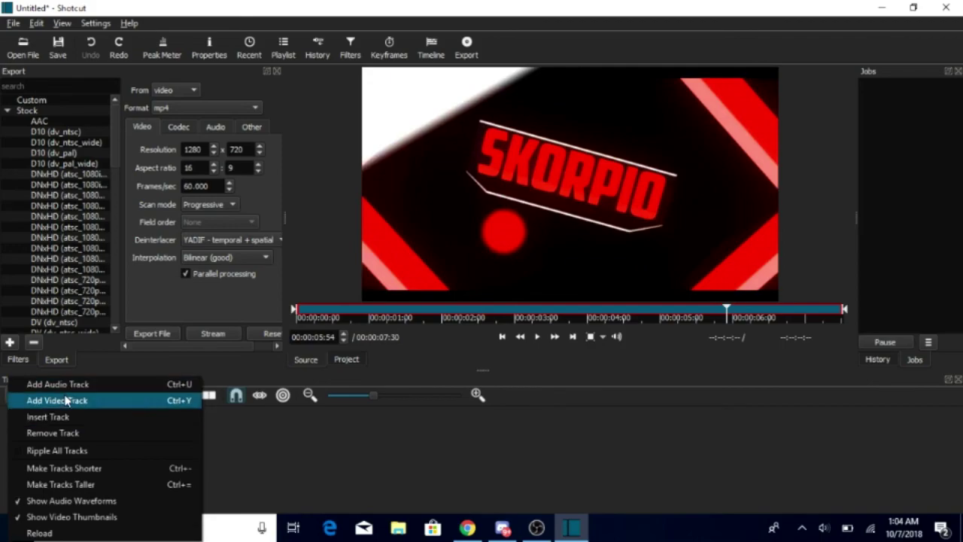
pyautogui.click(66, 401)
pyautogui.click(13, 396)
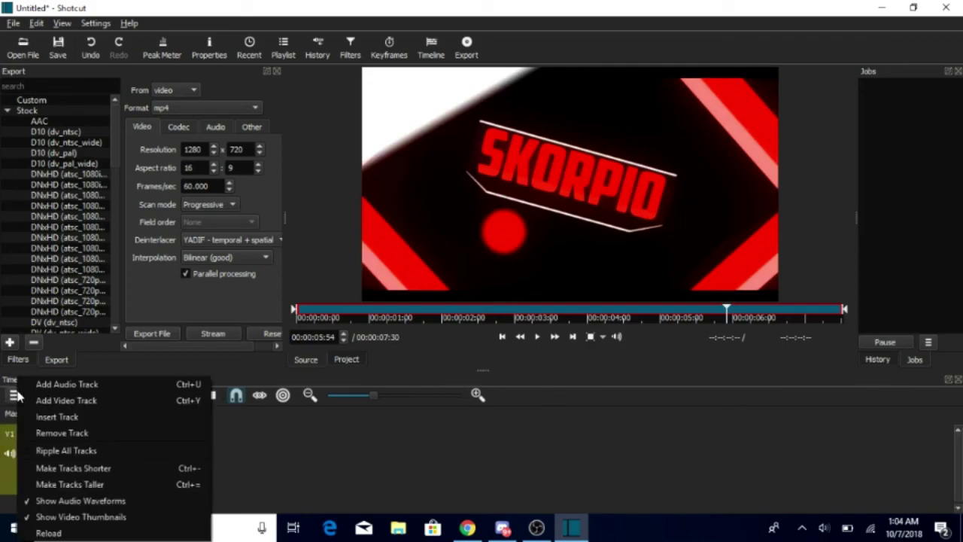
pyautogui.click(88, 412)
# Add more video tracks with Ctrl+I, bringing the timeline to V3 and beyond.
pyautogui.hotkey('ctrl', 'i')
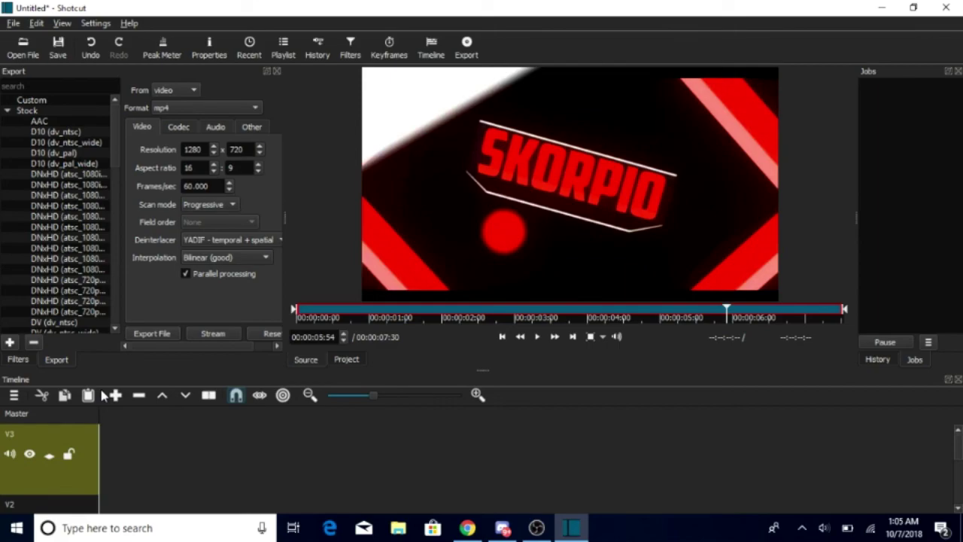
pyautogui.scroll(-2, 25, 455)
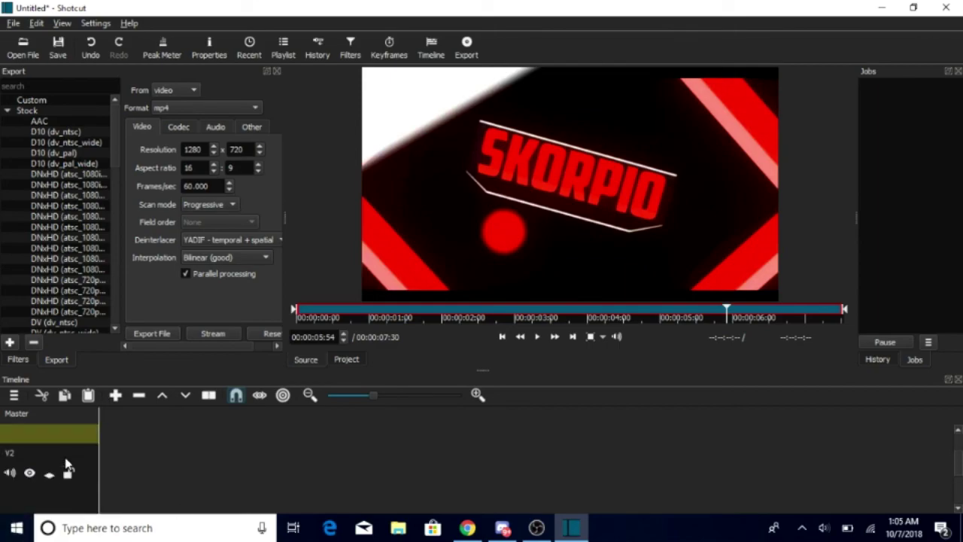
pyautogui.scroll(-3, 60, 464)
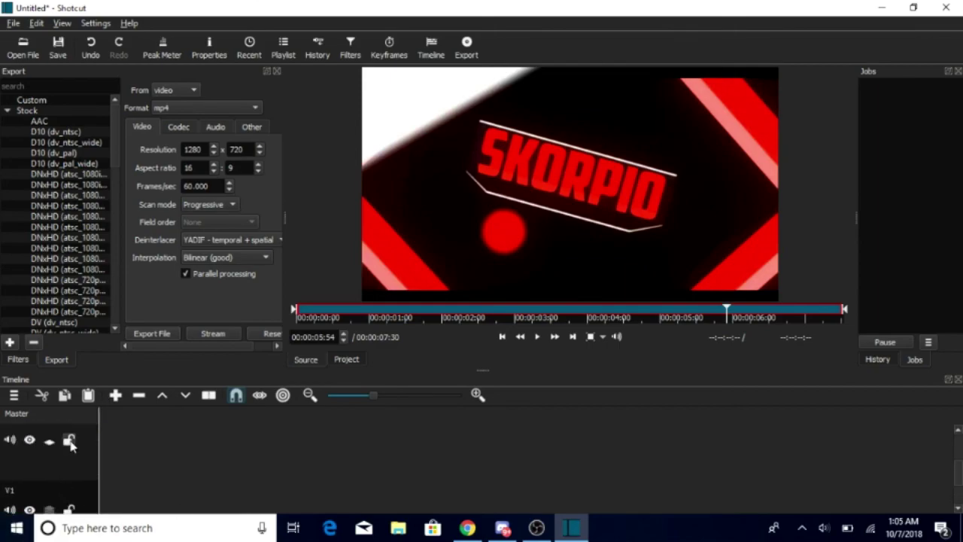
pyautogui.scroll(1, 71, 444)
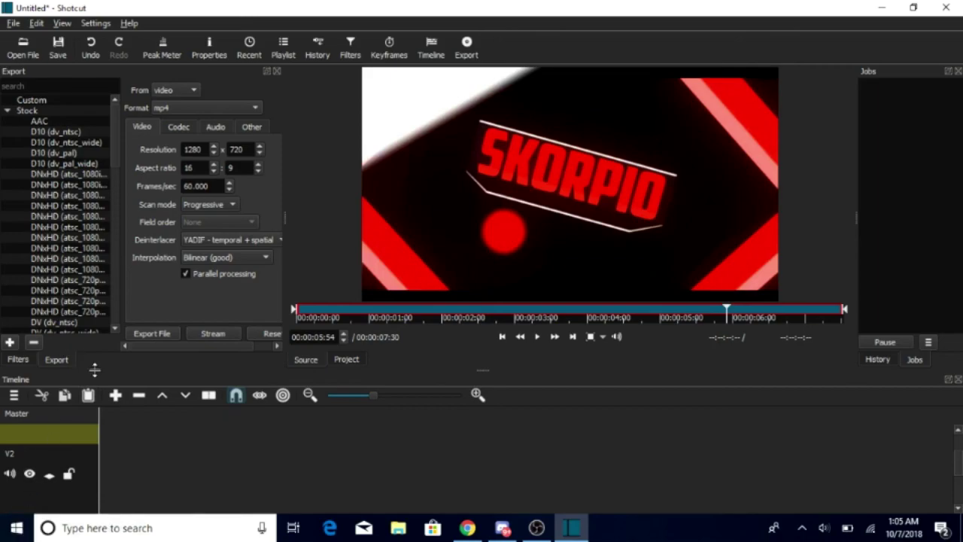
pyautogui.scroll(2, 48, 471)
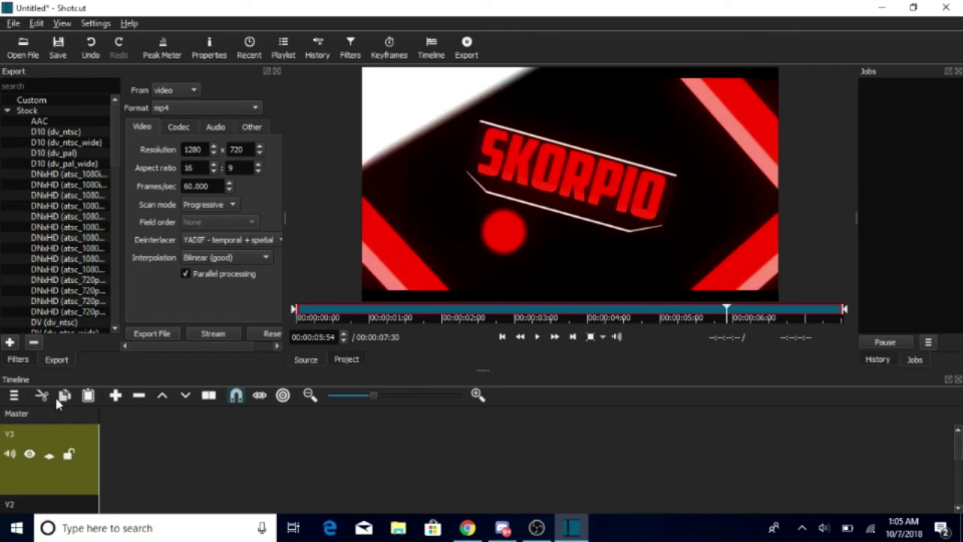
pyautogui.hotkey('ctrl', 'i')
pyautogui.hotkey('ctrl', 'i')
# Undo the extra video tracks, leaving only the A1 audio track.
pyautogui.hotkey('ctrl', 'u')
pyautogui.hotkey('ctrl', 'u')
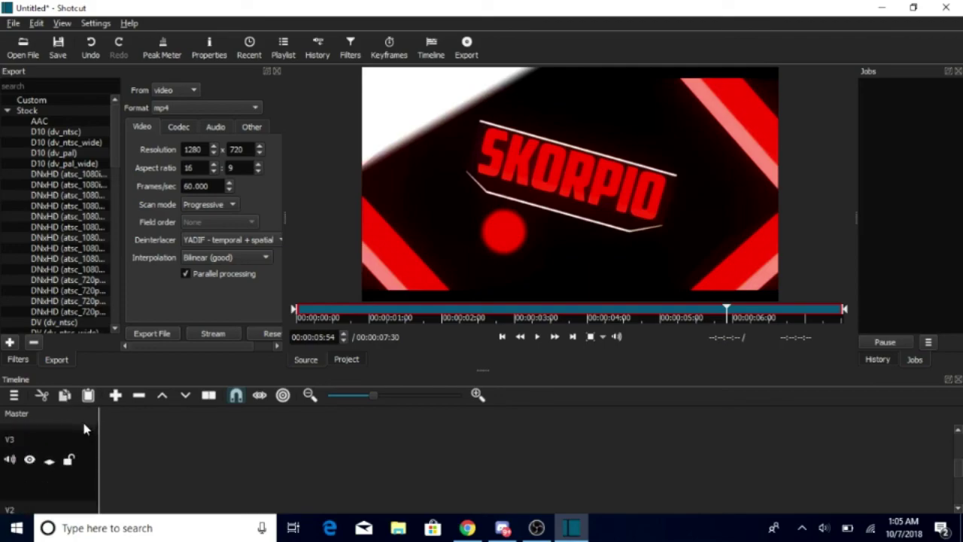
pyautogui.click(13, 397)
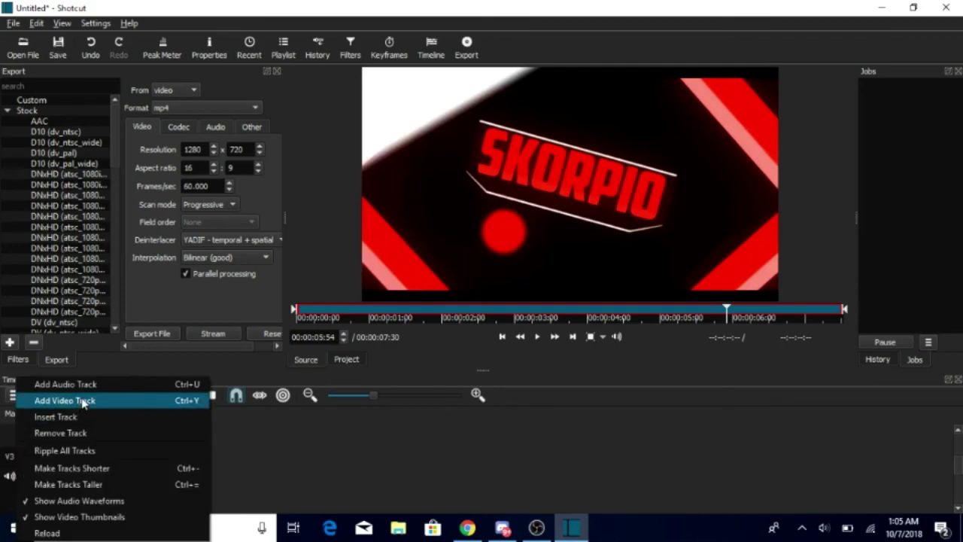
pyautogui.click(45, 400)
pyautogui.hotkey('ctrl', 'u')
pyautogui.hotkey('ctrl', 'u')
pyautogui.hotkey('ctrl', 'u')
pyautogui.hotkey('ctrl', 'u')
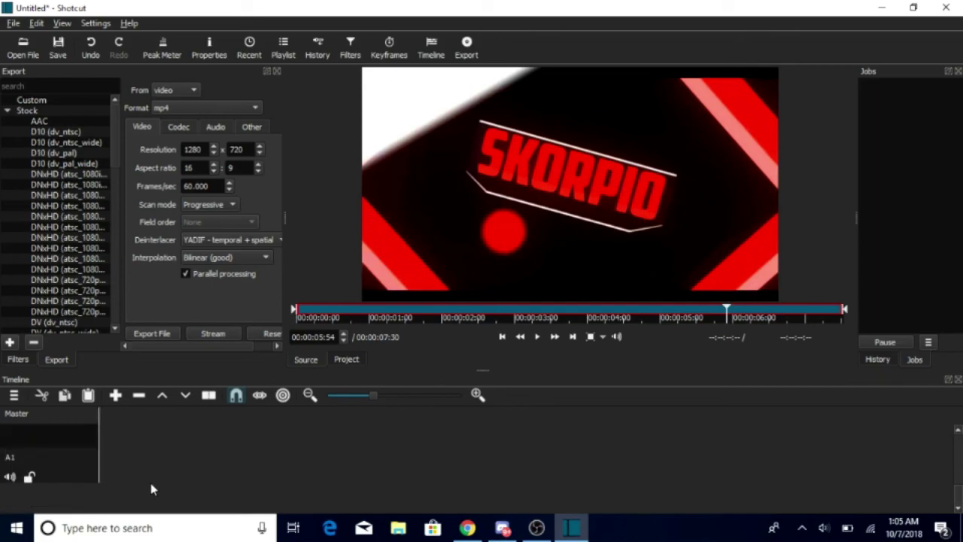
# Rebuild five video tracks, V1 to V5, above A1, removing a stray V2 along the way.
pyautogui.hotkey('ctrl', 'i')
pyautogui.hotkey('ctrl', 'i')
pyautogui.click(133, 447)
pyautogui.hotkey('ctrl', 'u')
pyautogui.moveTo(539, 185); pyautogui.dragTo(493, 213)
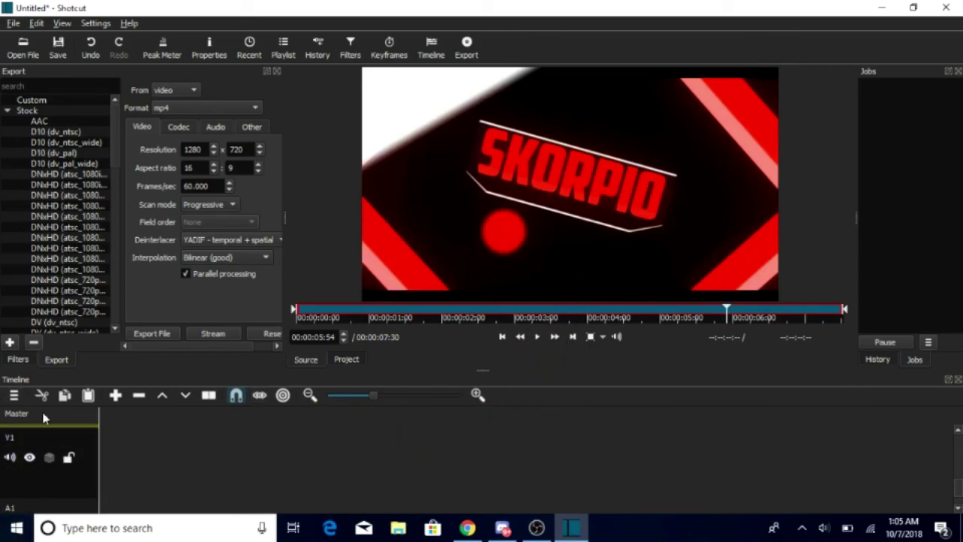
pyautogui.hotkey('ctrl', 'i')
pyautogui.hotkey('ctrl', 'i')
pyautogui.hotkey('ctrl', 'i')
pyautogui.hotkey('ctrl', 'i')
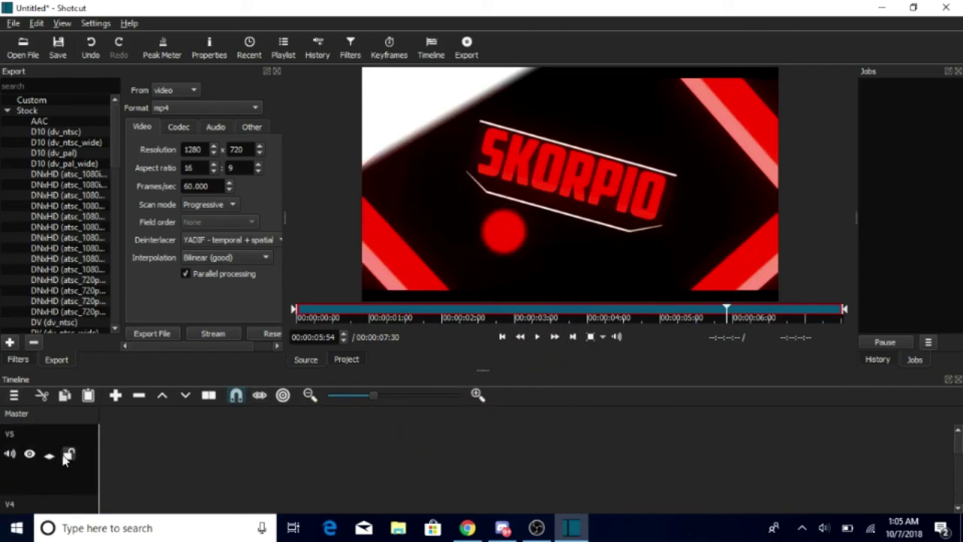